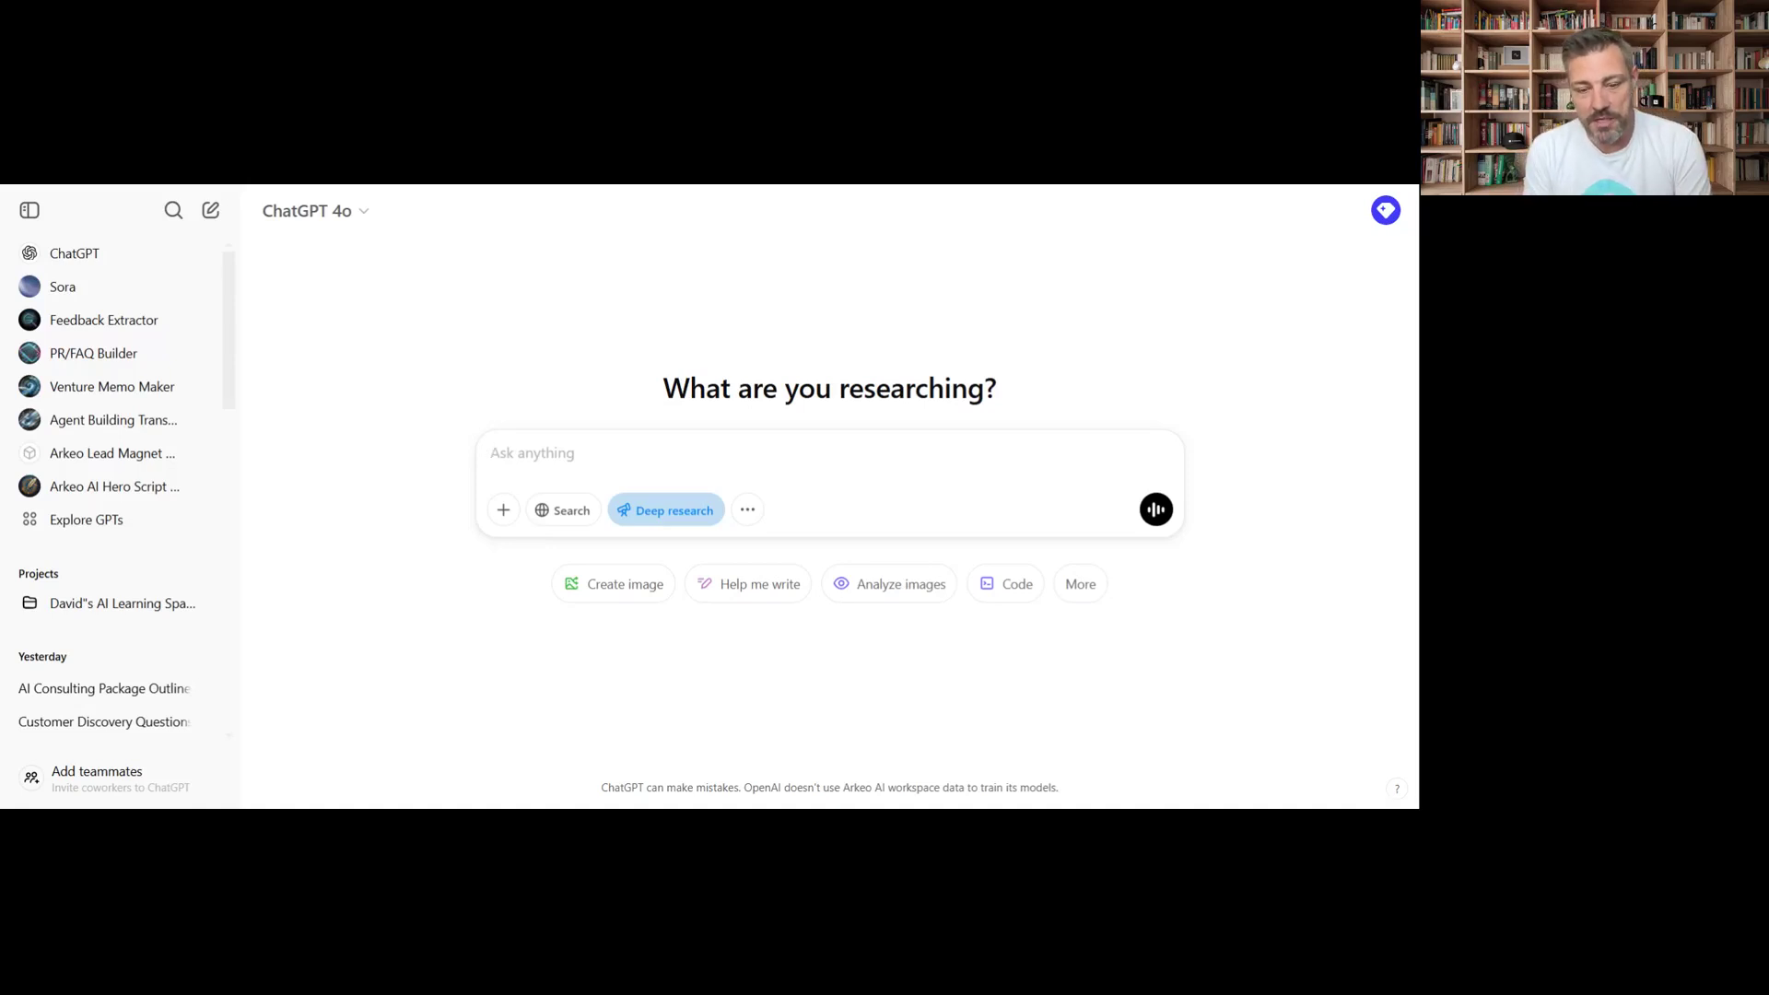
Paste the two-paragraph prompt on market, demand, sales channels and pricing for a CEO AI assistant
type("I need to do research for an AI Executive Assistant specifically designed to help CEOs and entrepreneurs optimize their time, automate daily tasks, and maximize productivity. I need to know what is currently available in the market, is their a need for this product and what would be the top sales channels as well as pricing model for this product.")
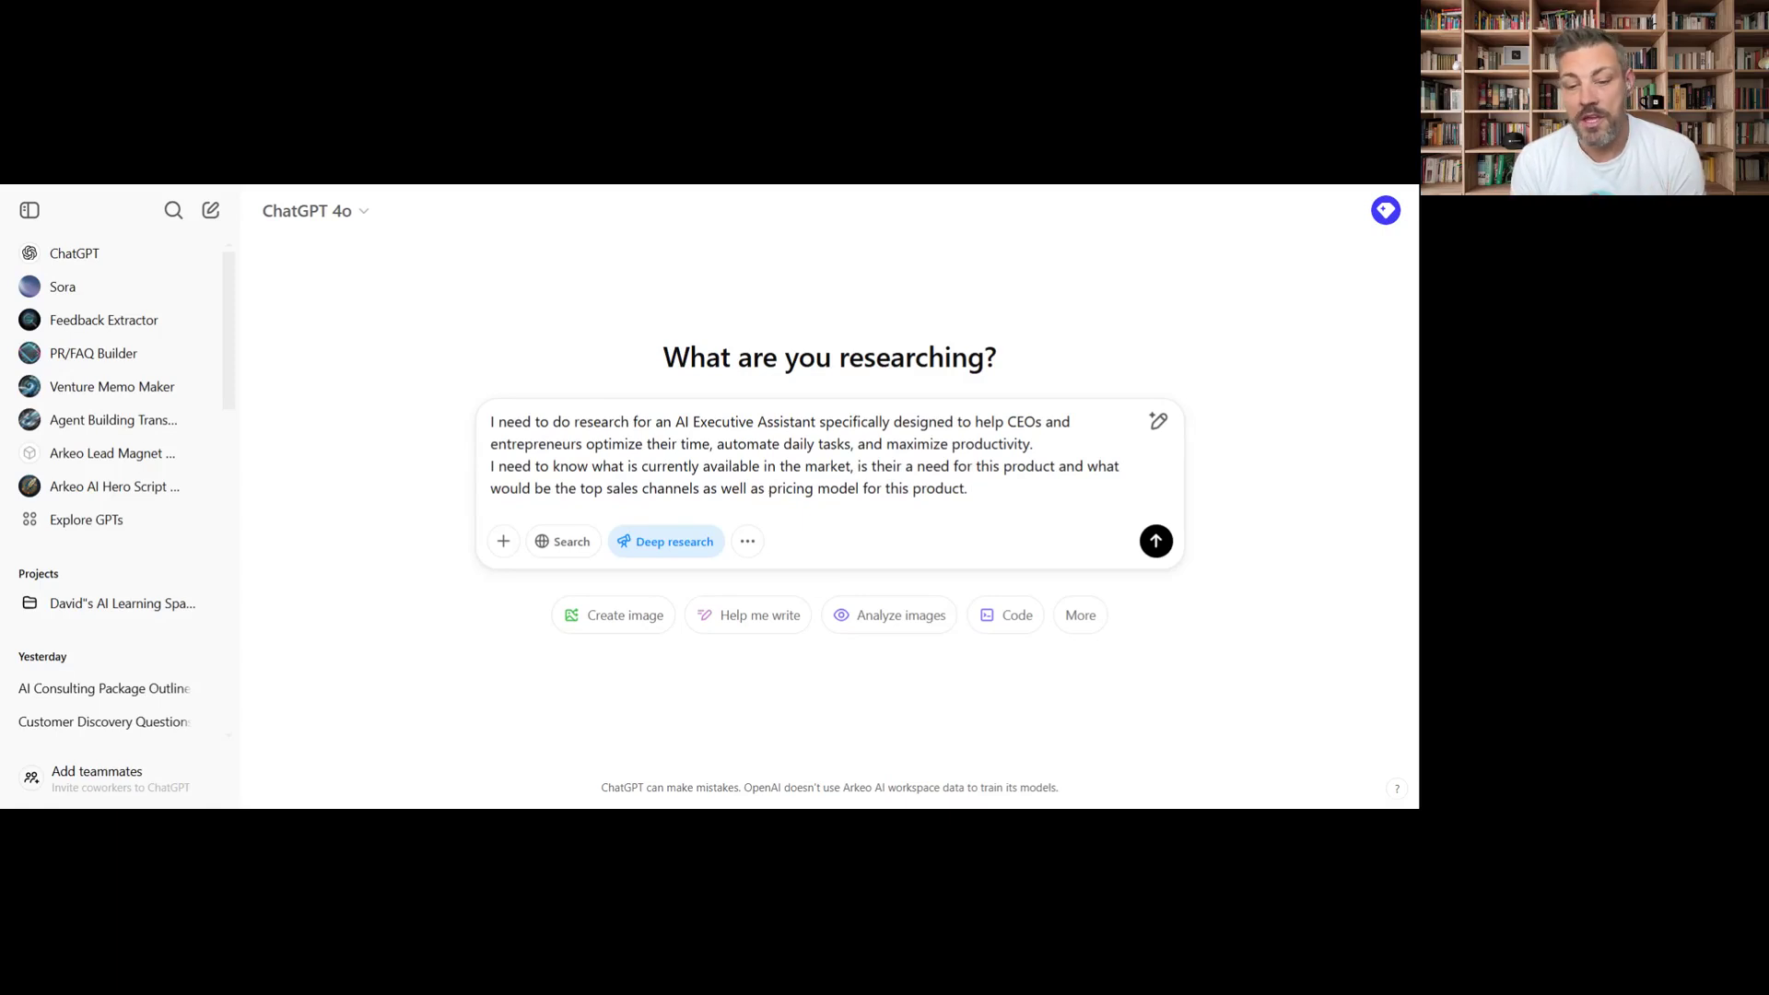
Send the research request and scroll through ChatGPT's five clarifying questions
left_click(1158, 550)
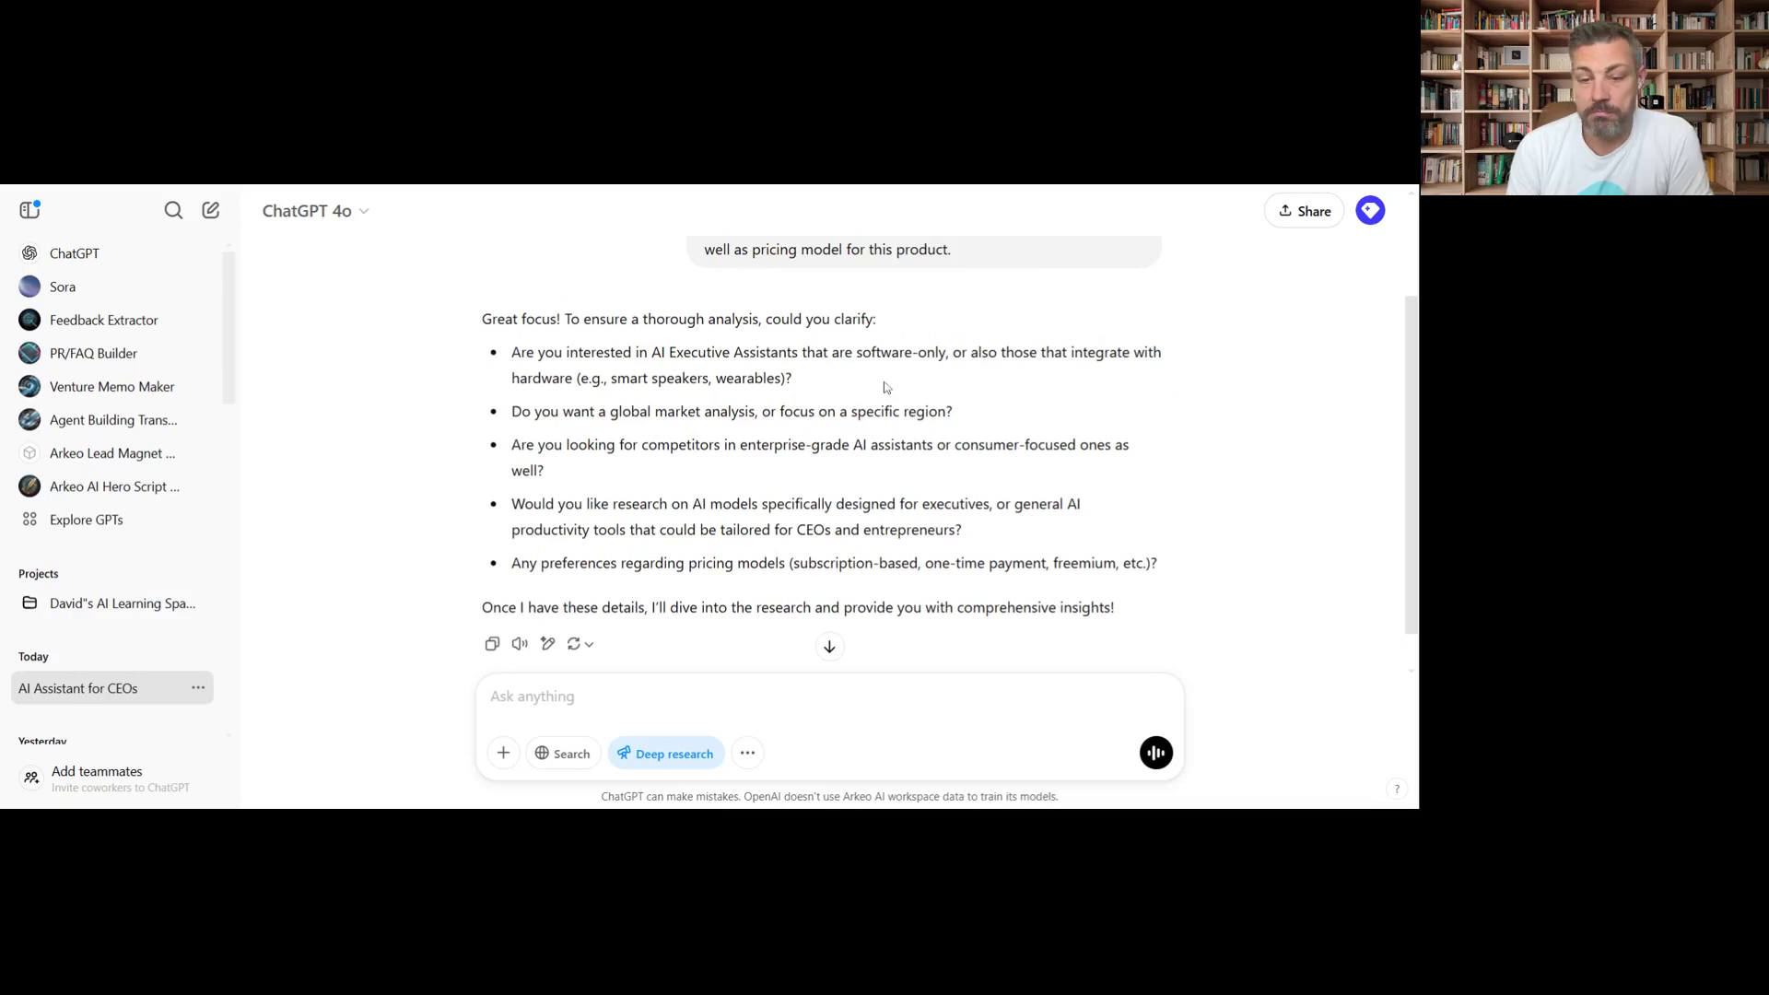
scroll(876, 384, "down", 1)
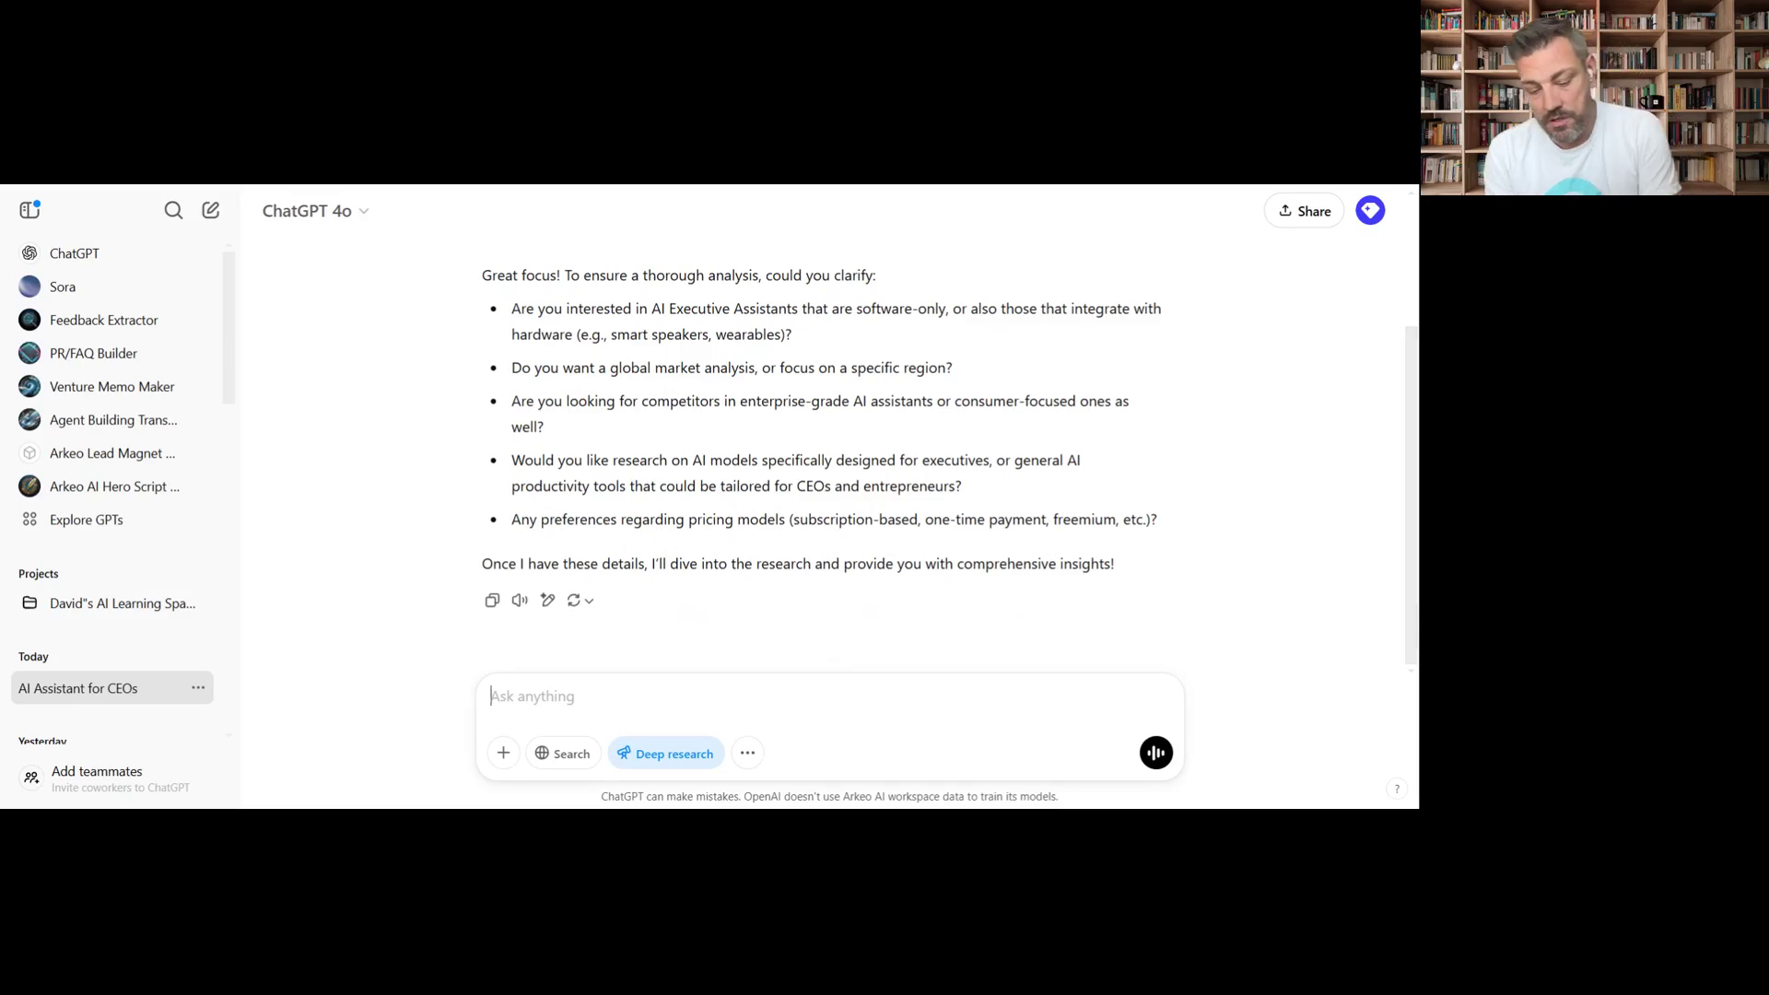
Reply: AI-first assistant, 80% software, North America, English, small to medium entrepreneurs; start research
type("We ar elooking for ")
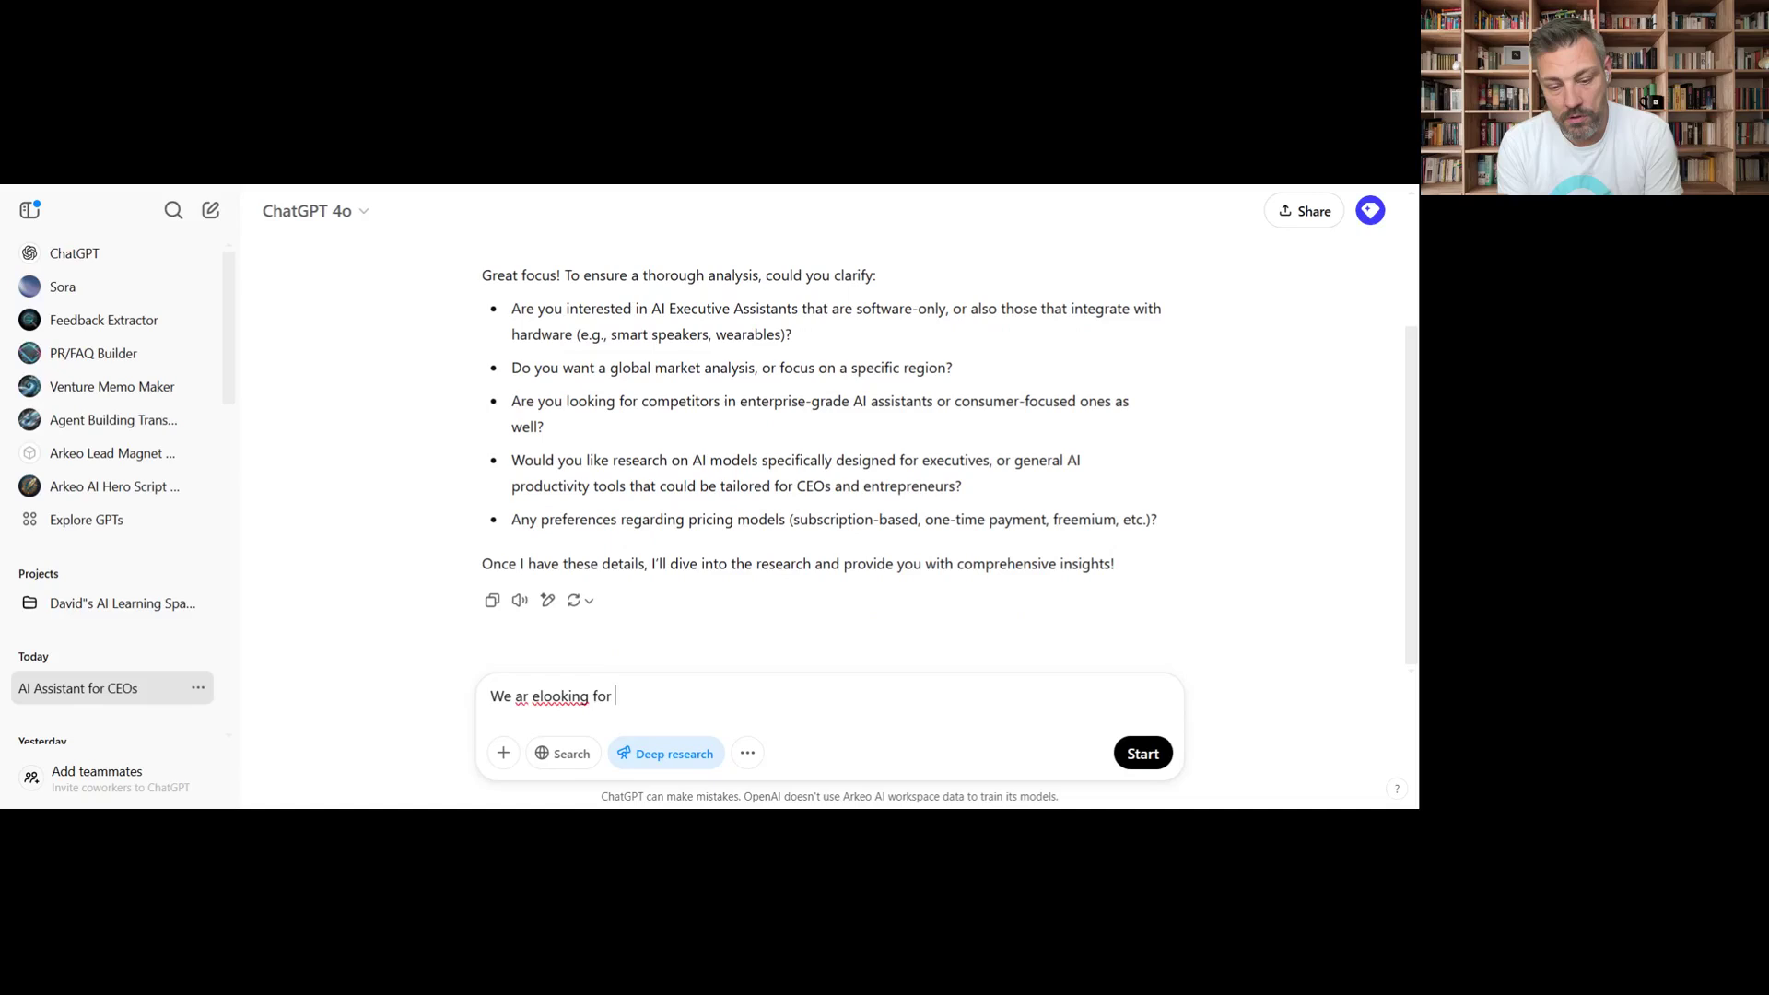
type("an AI first Executive assistant that is")
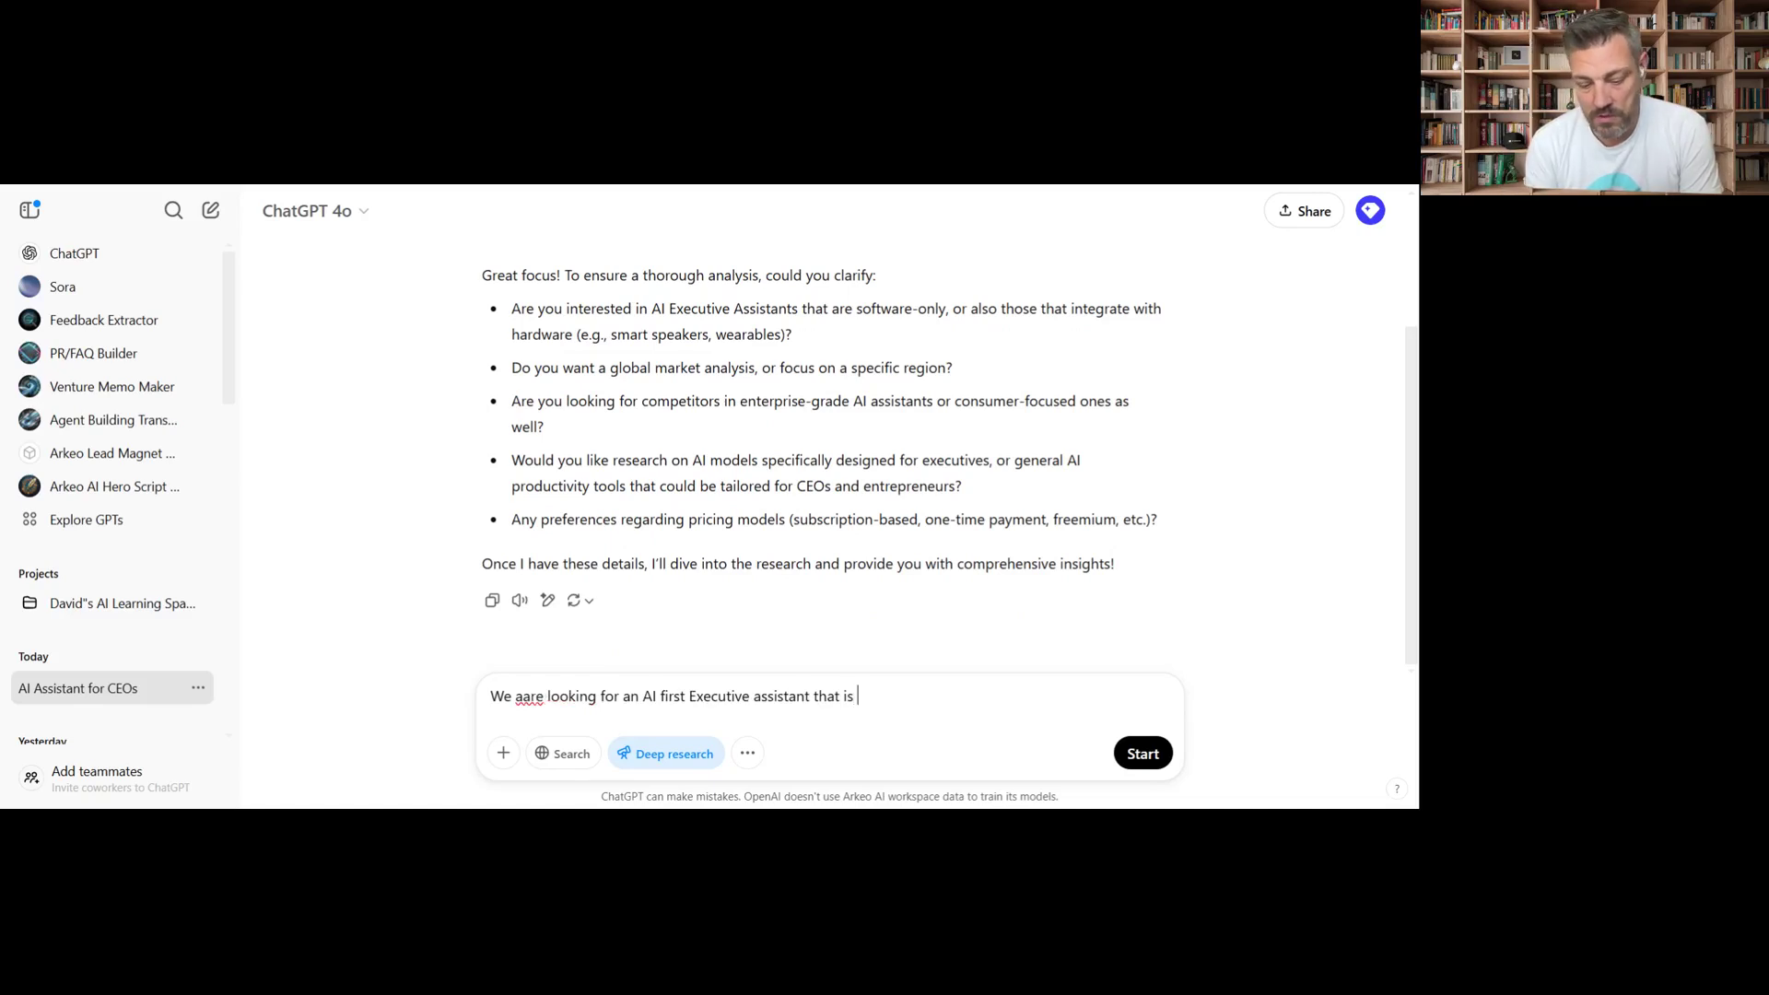
type(" 80")
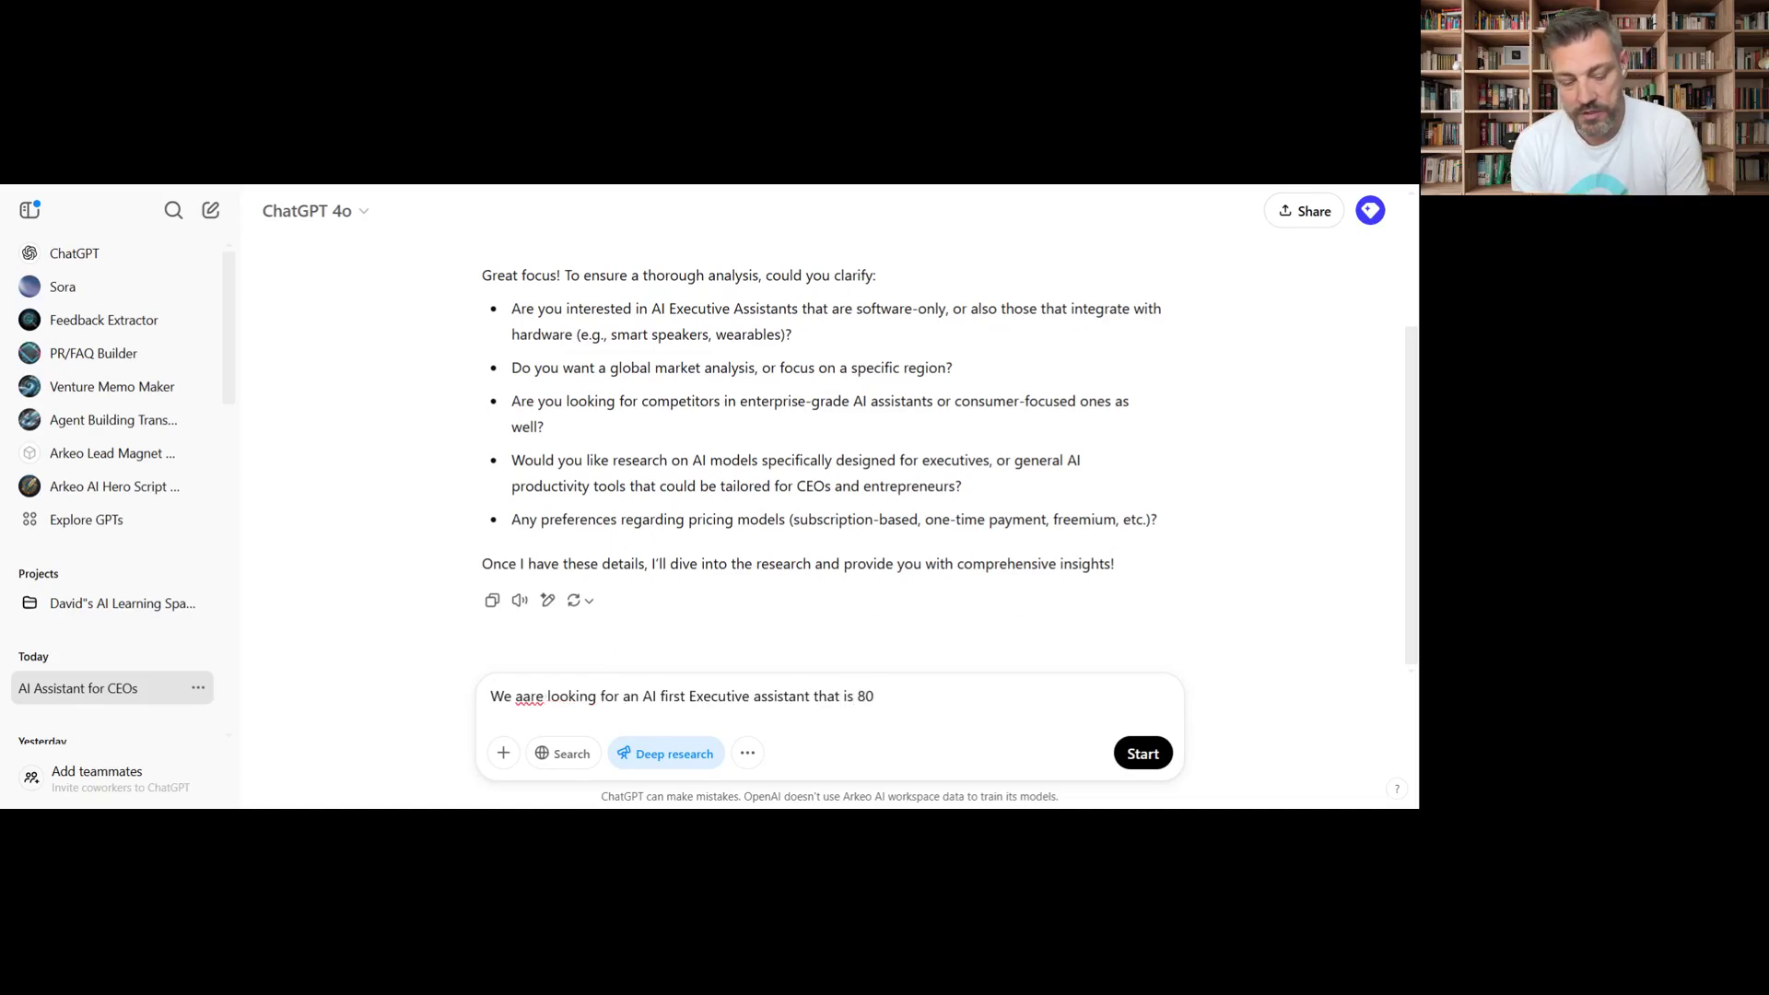
type("% softw")
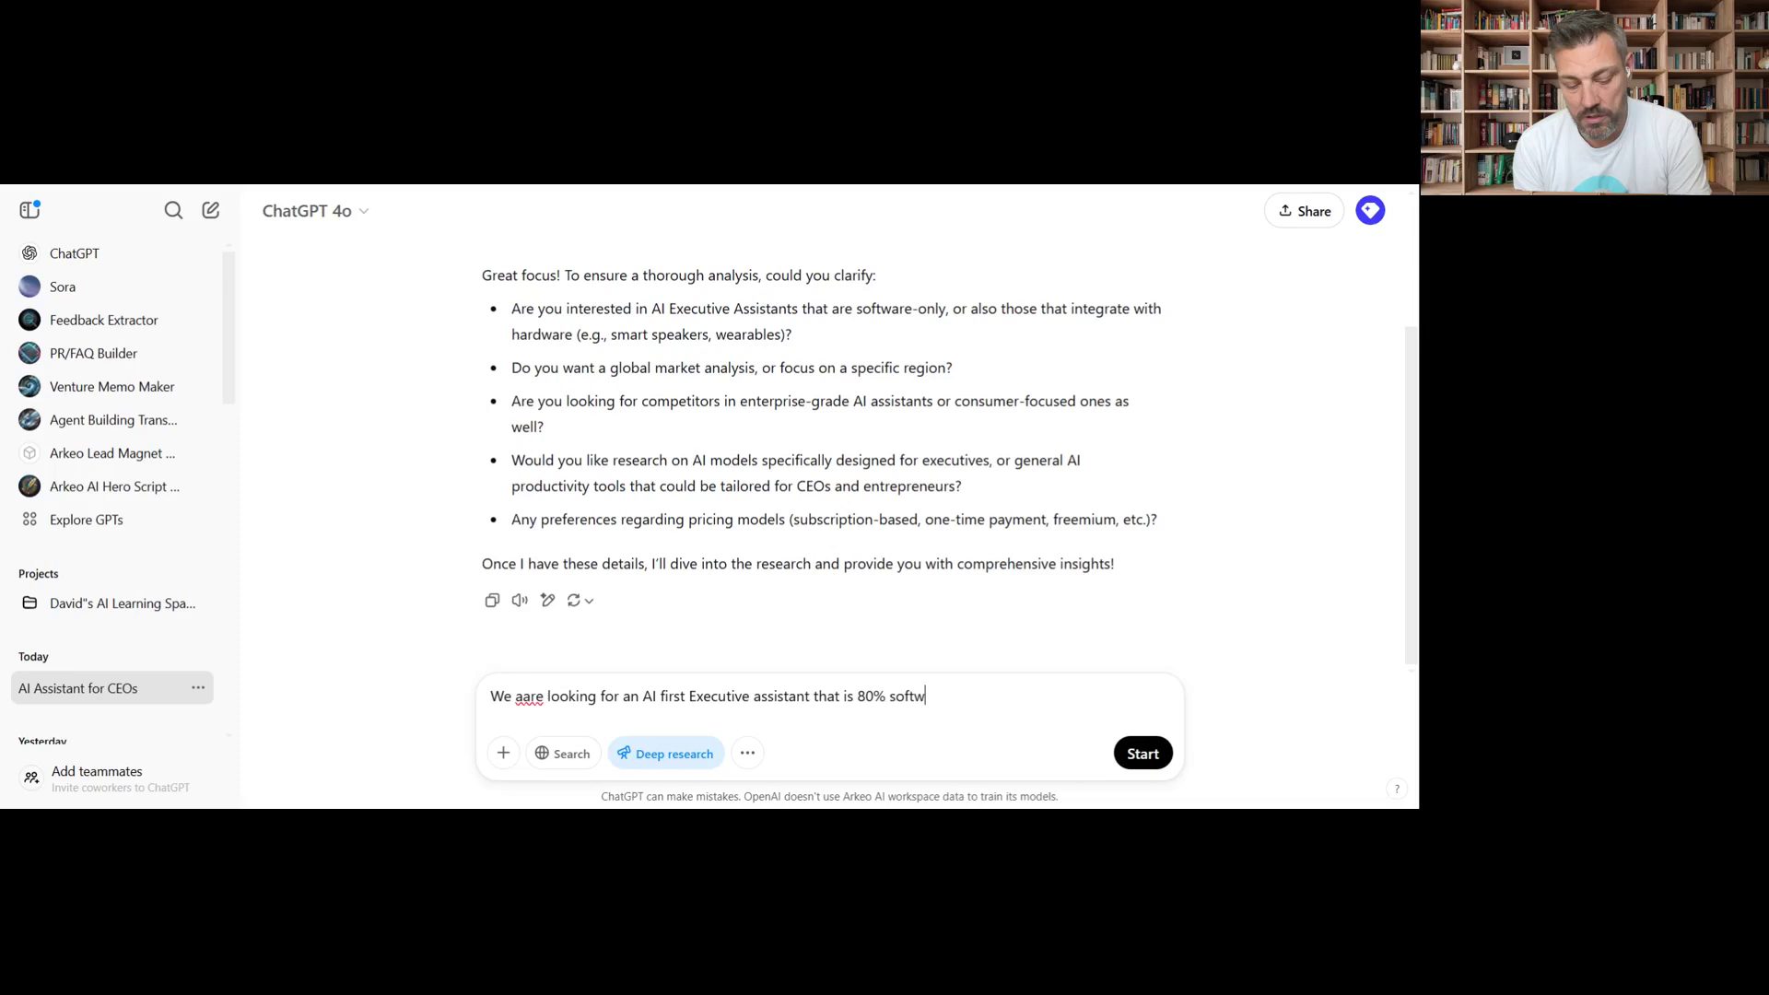
type("are with some h")
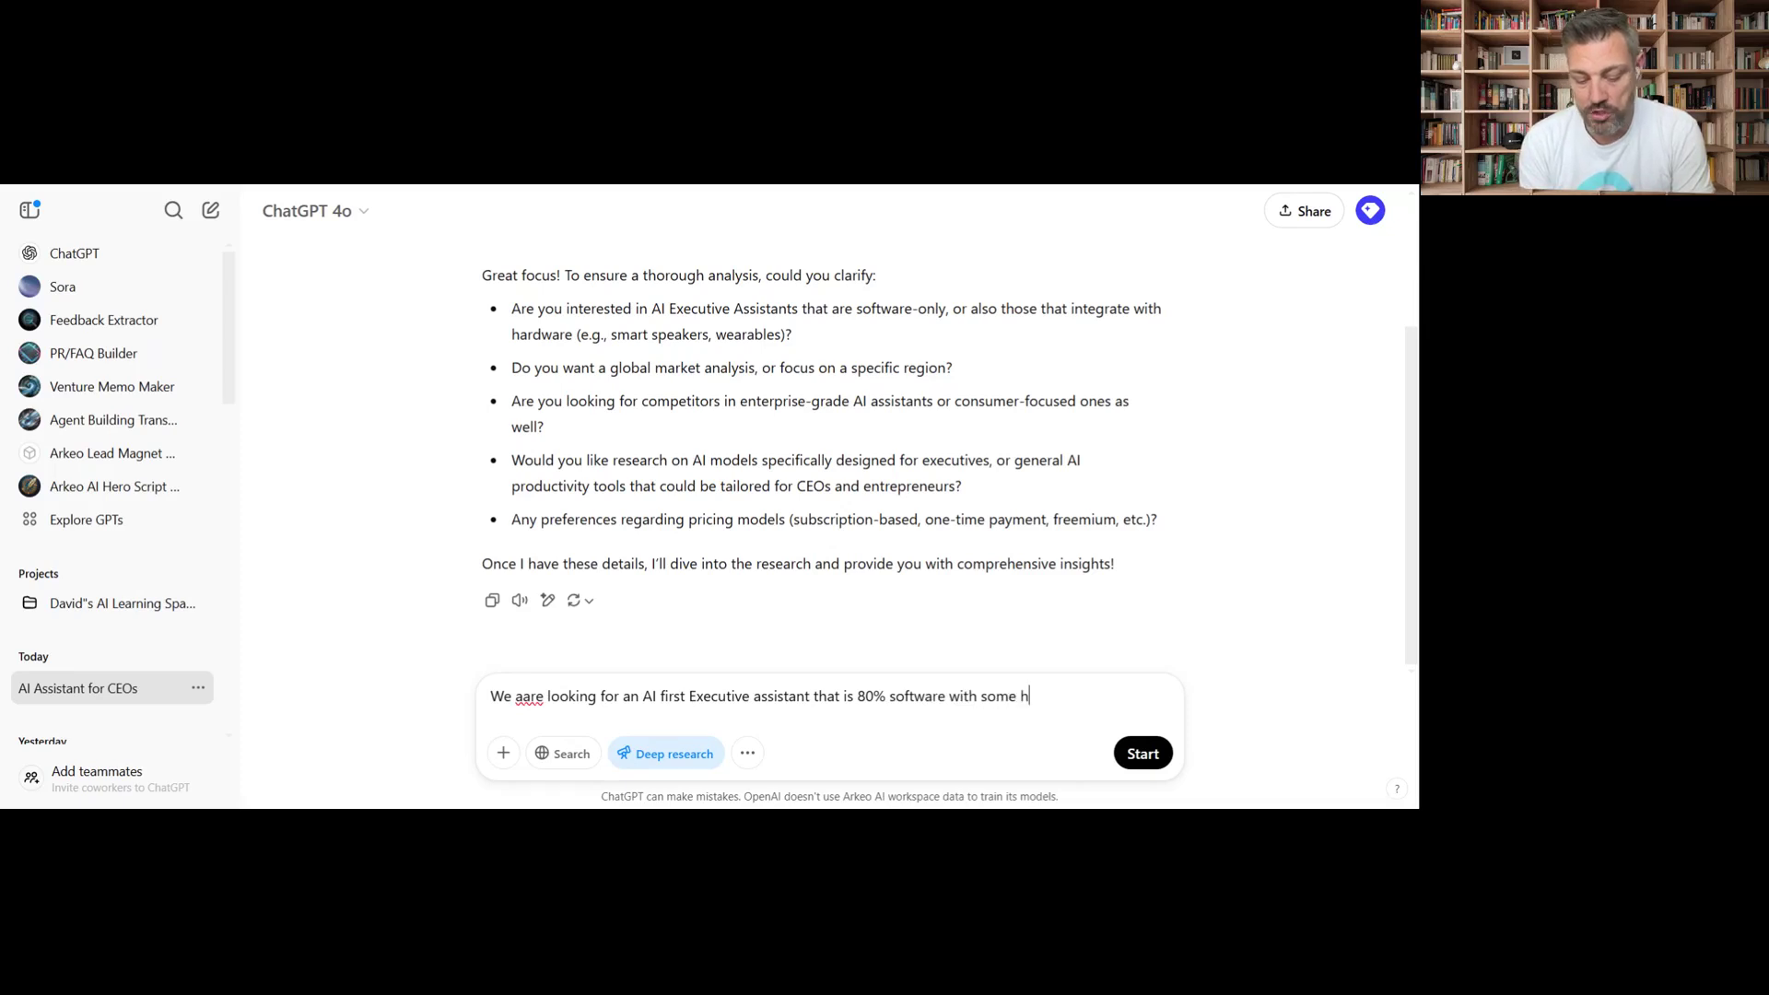
type("uman interactions. ")
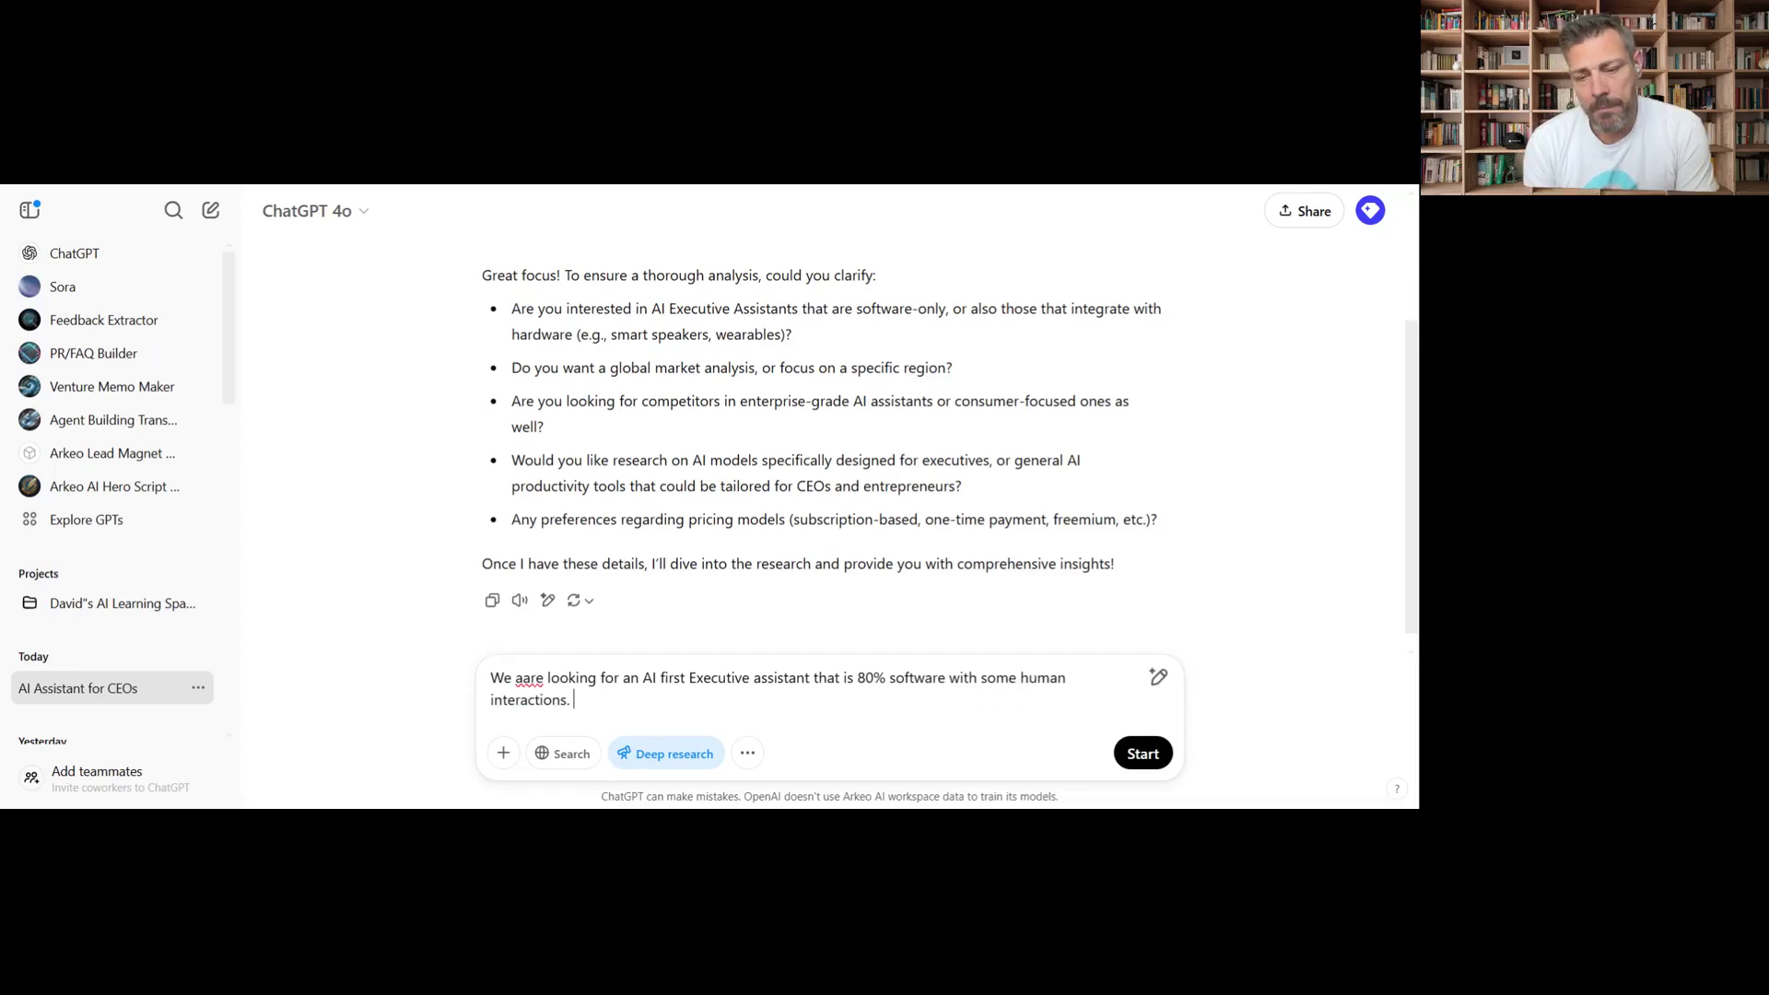
type("We ")
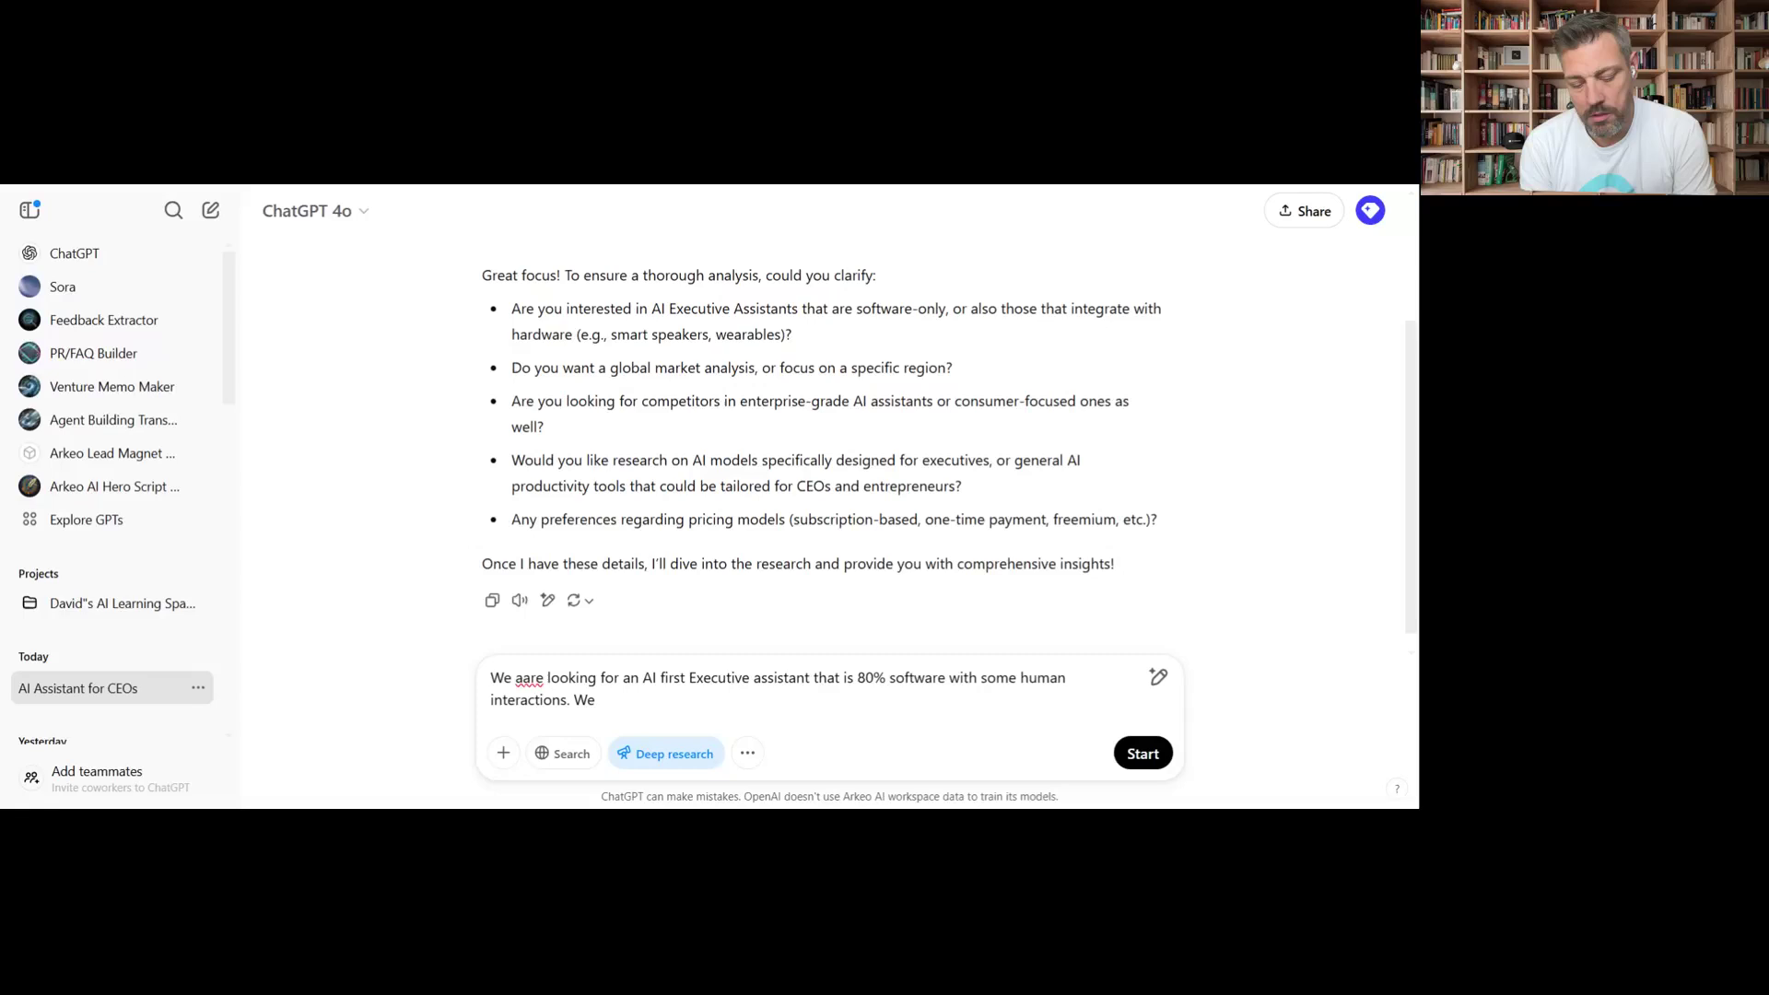
type("are looking ")
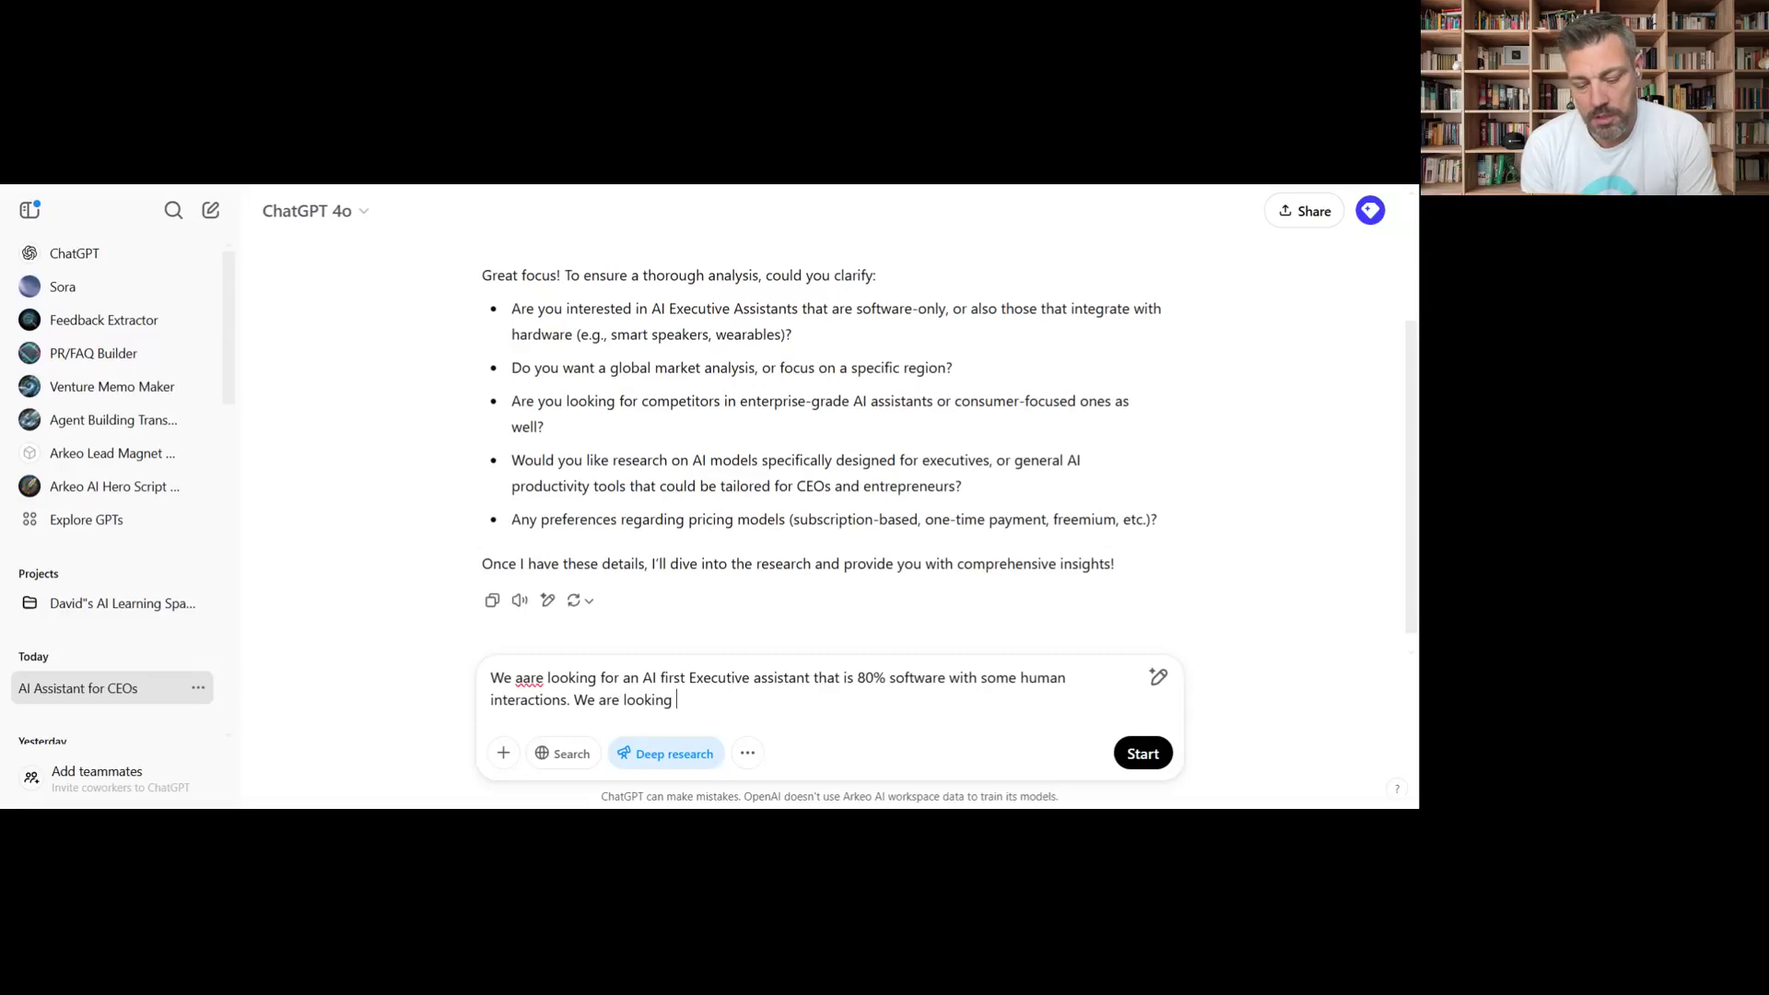
type("at north amer")
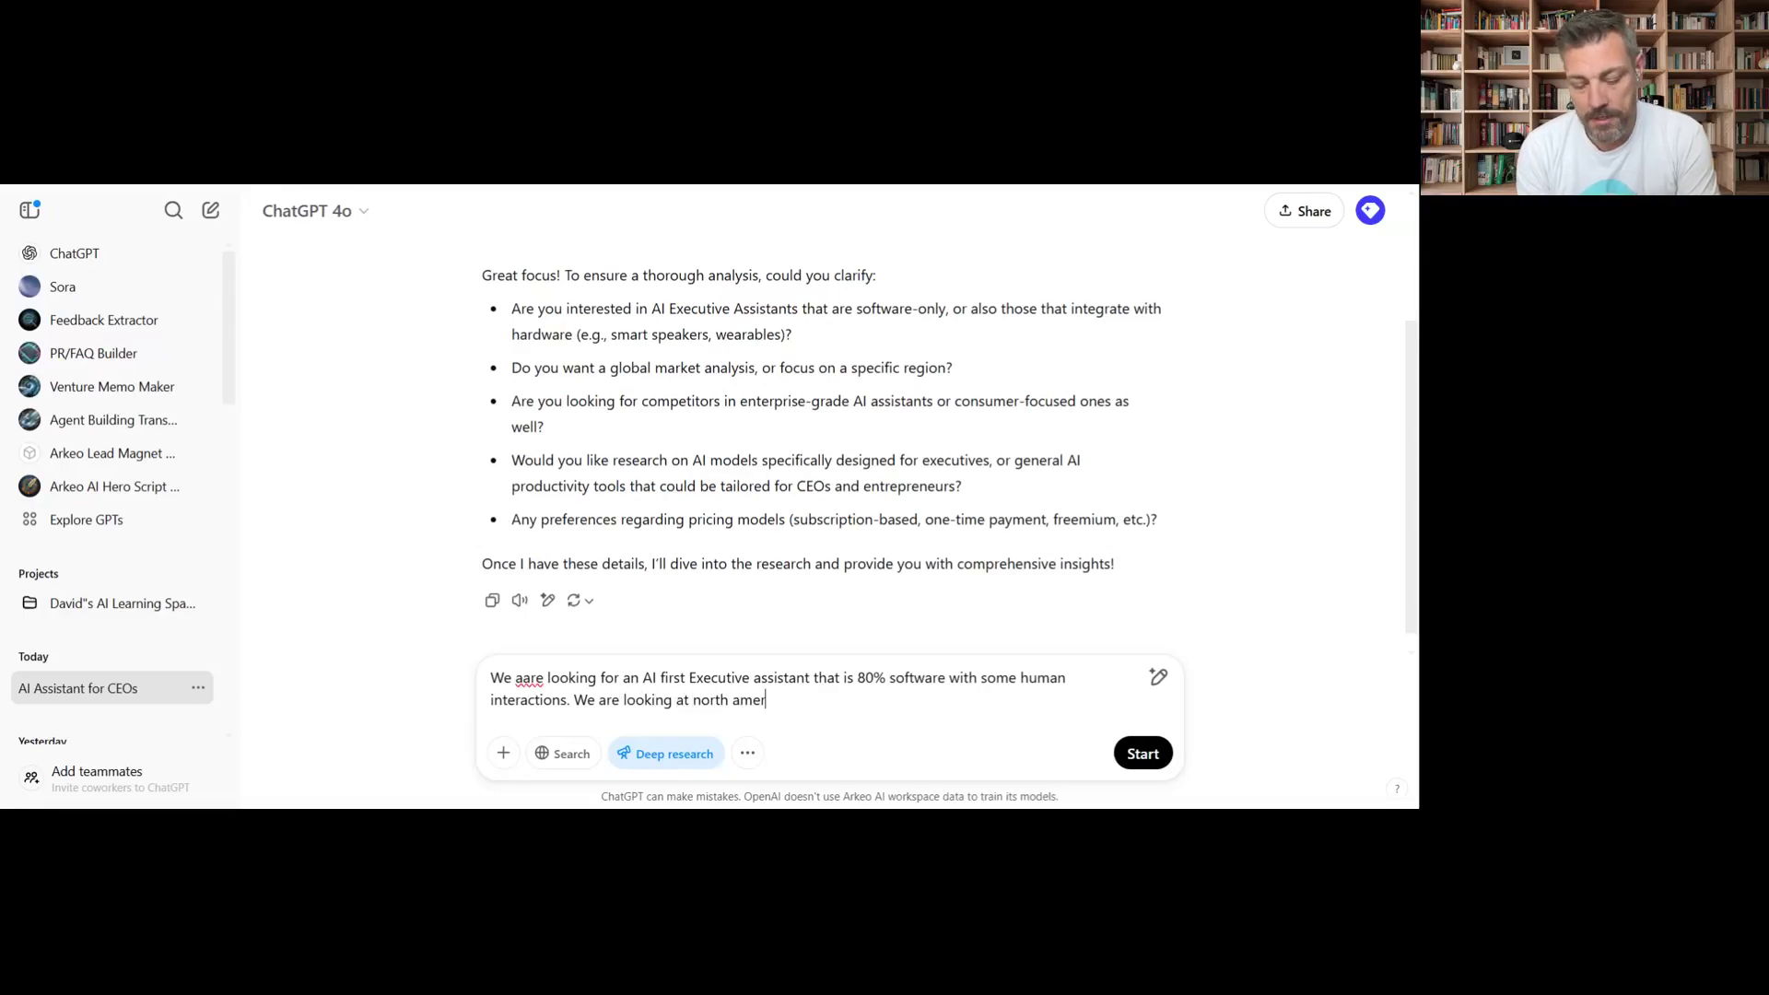
type("i")
type("ca")
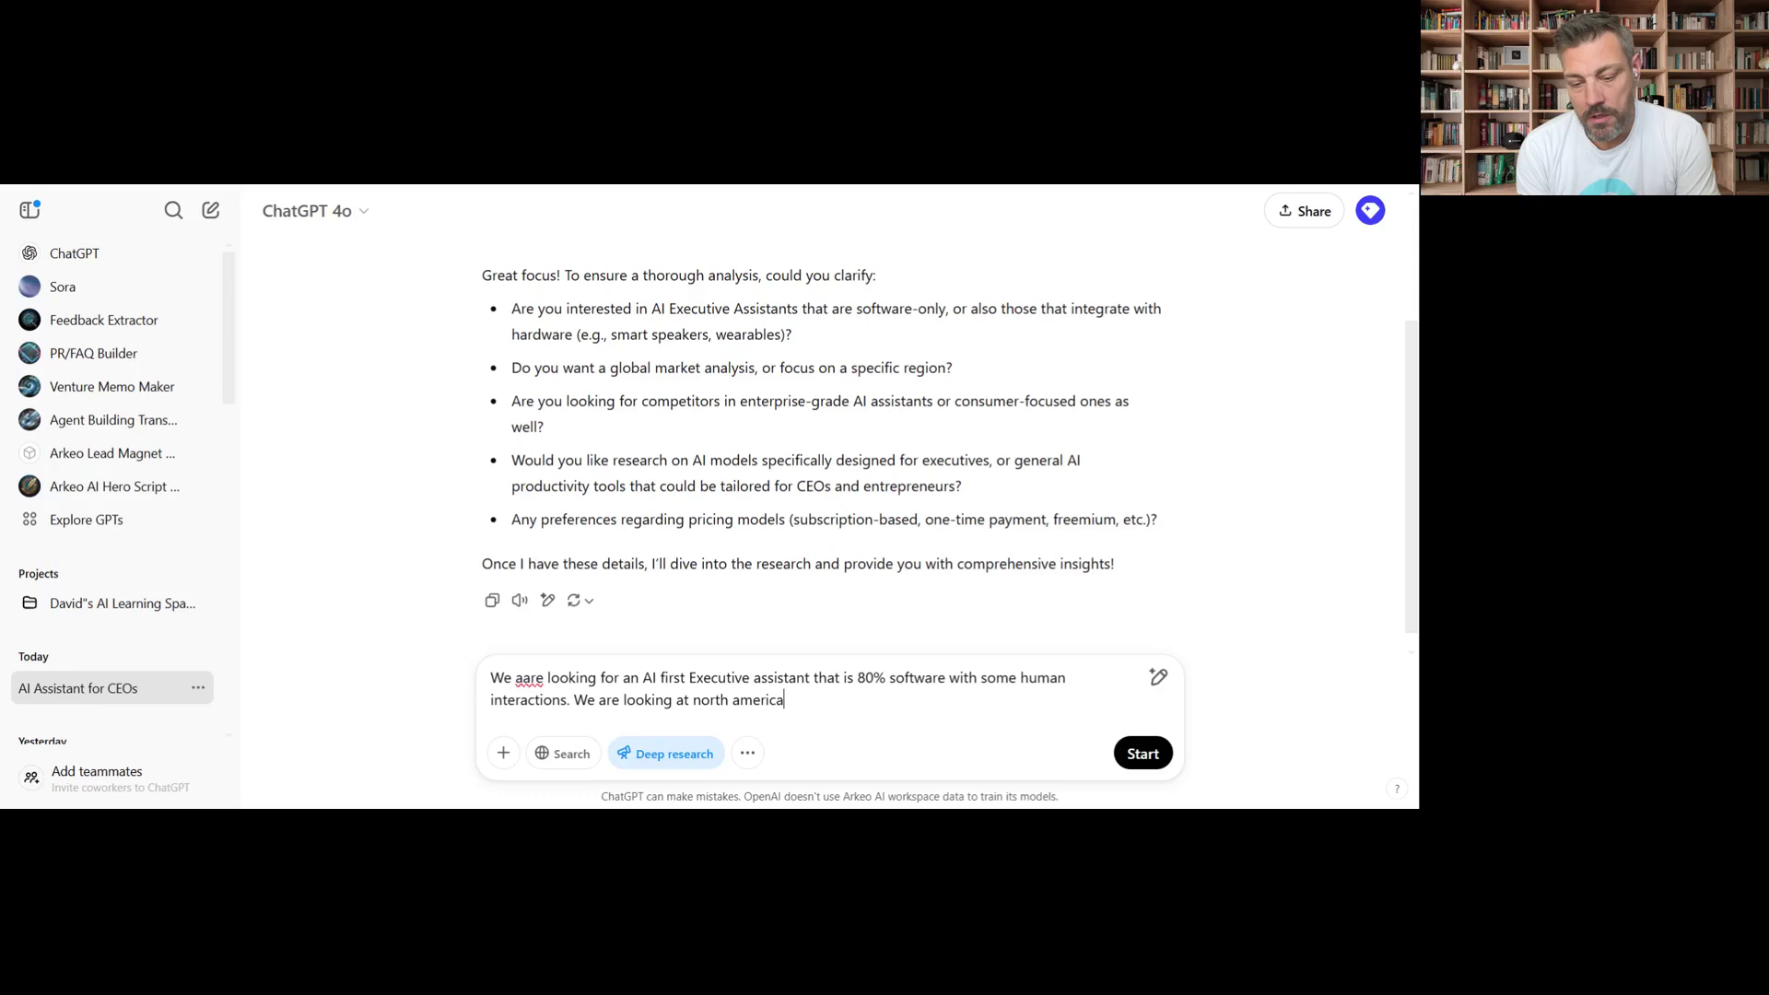
type(" and Engl")
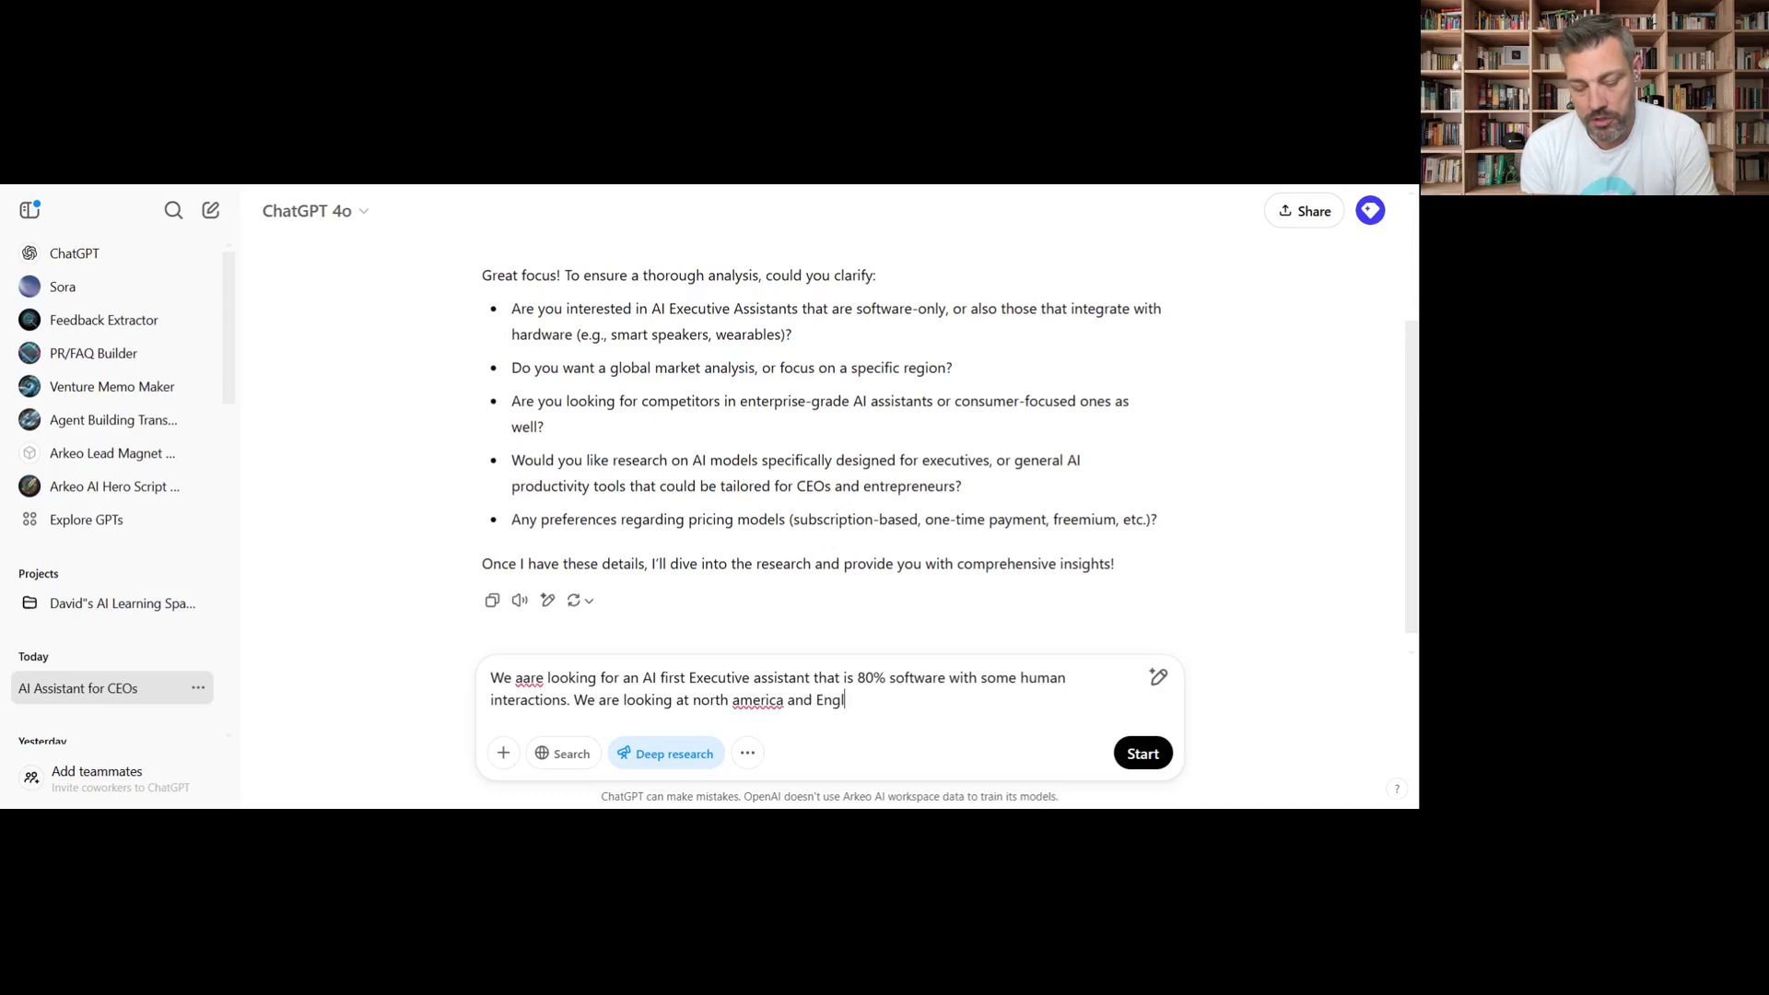
type("ish primarily.")
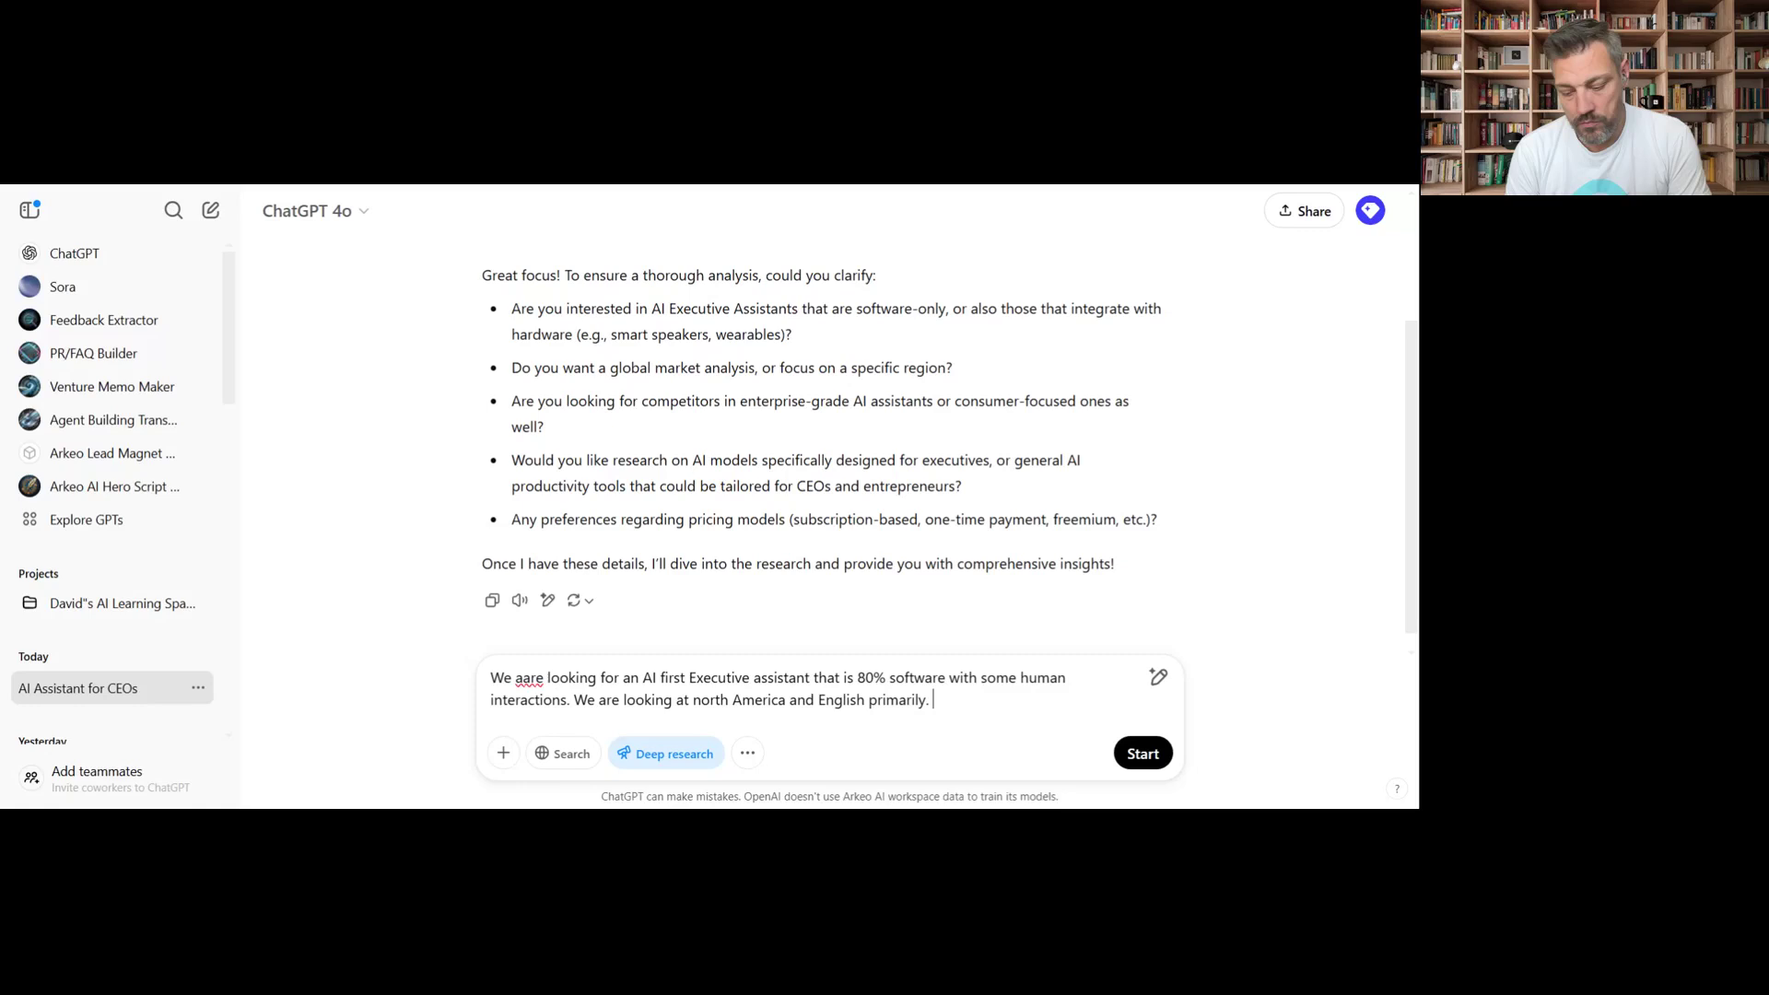
key("shift+Return")
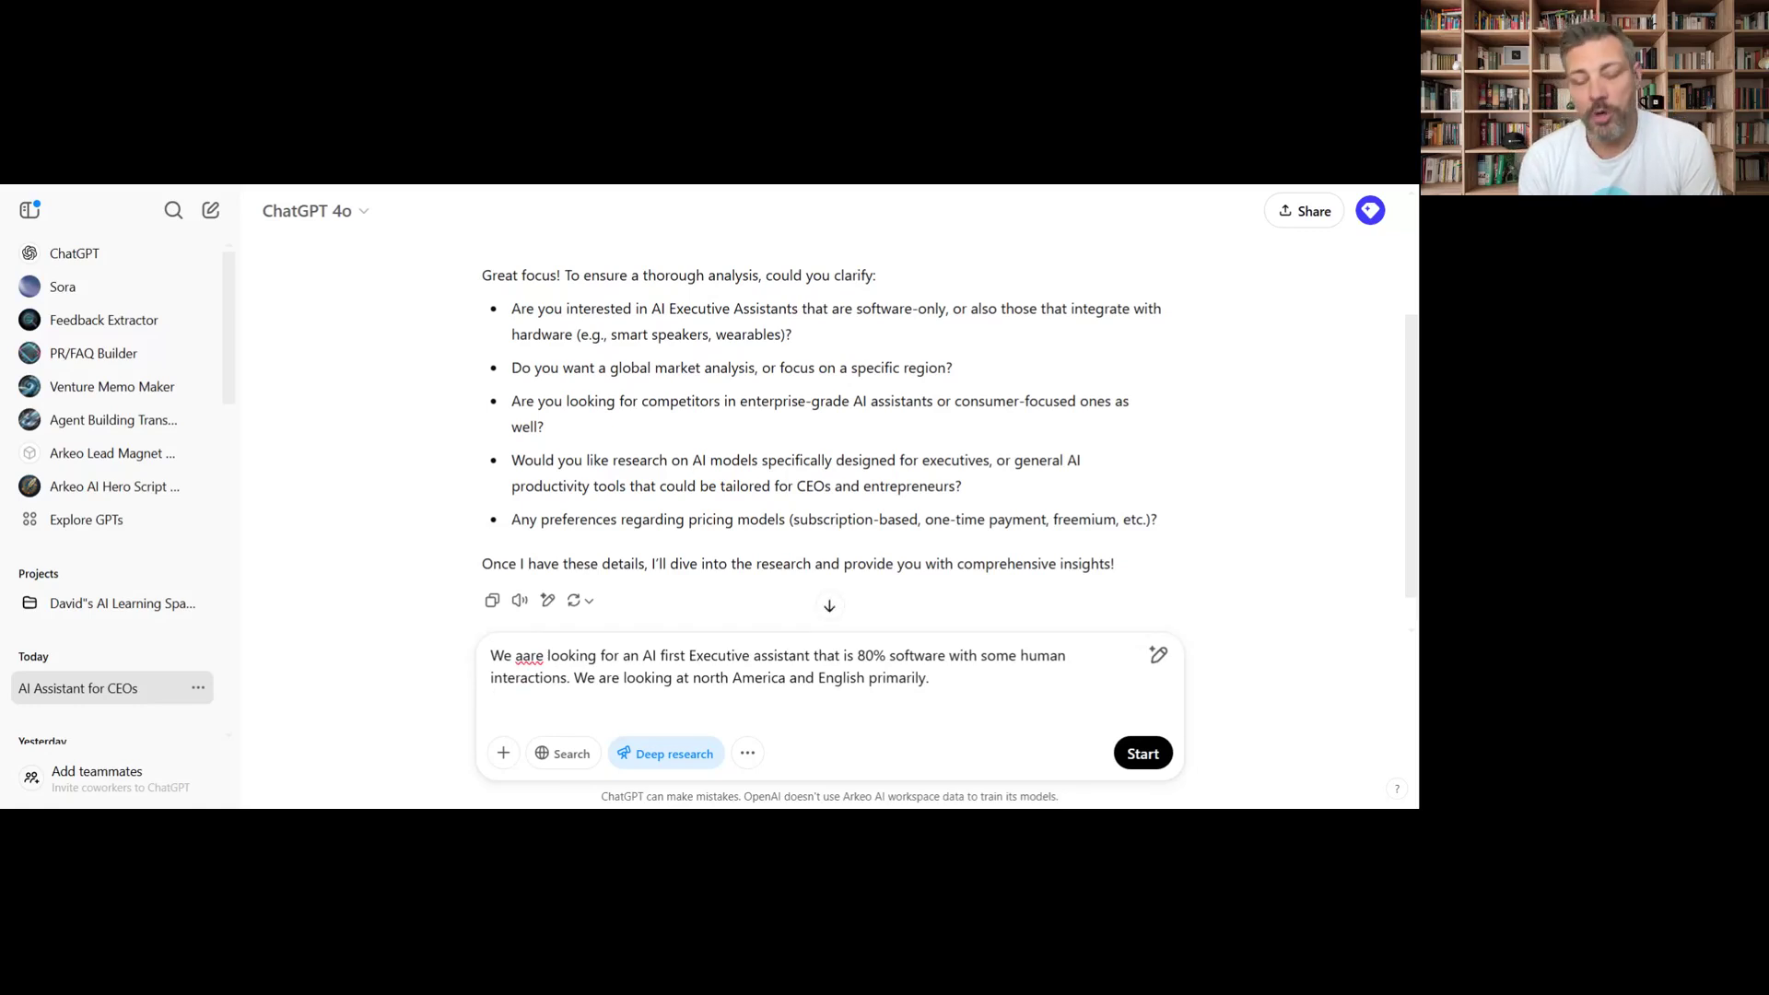
type("Small the medium entreprenuers")
key("ctrl+shift+Left")
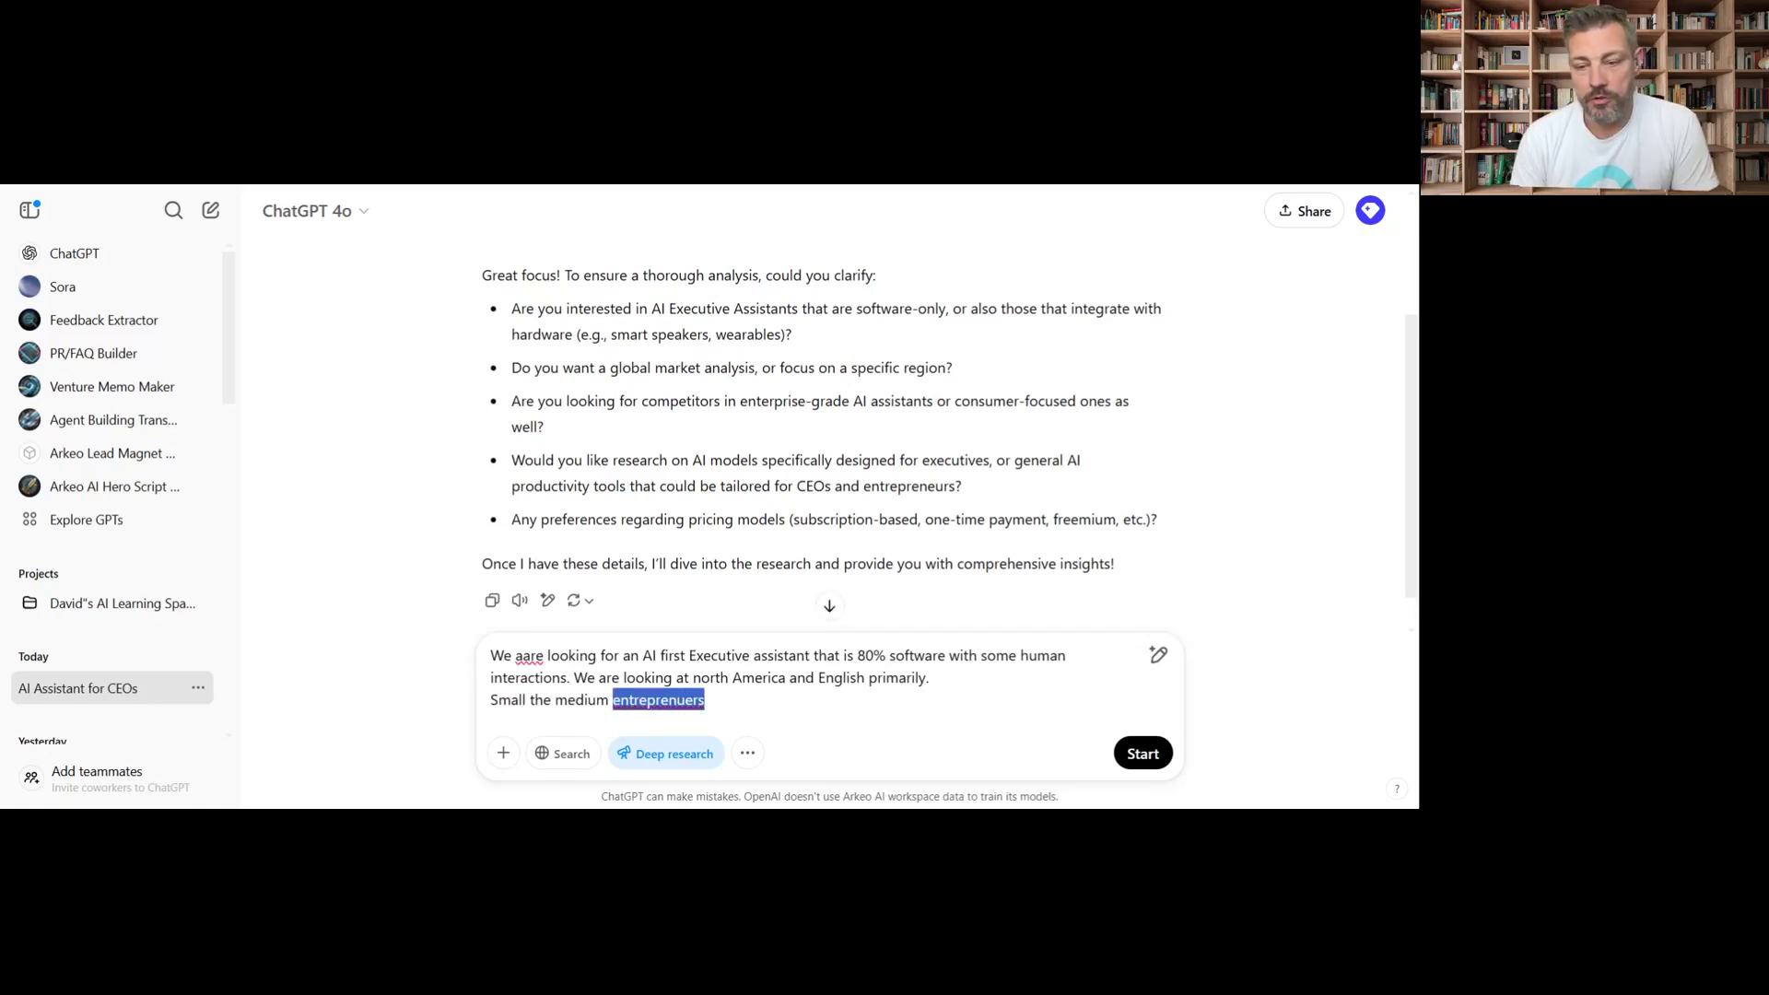
type("entrepreneurs")
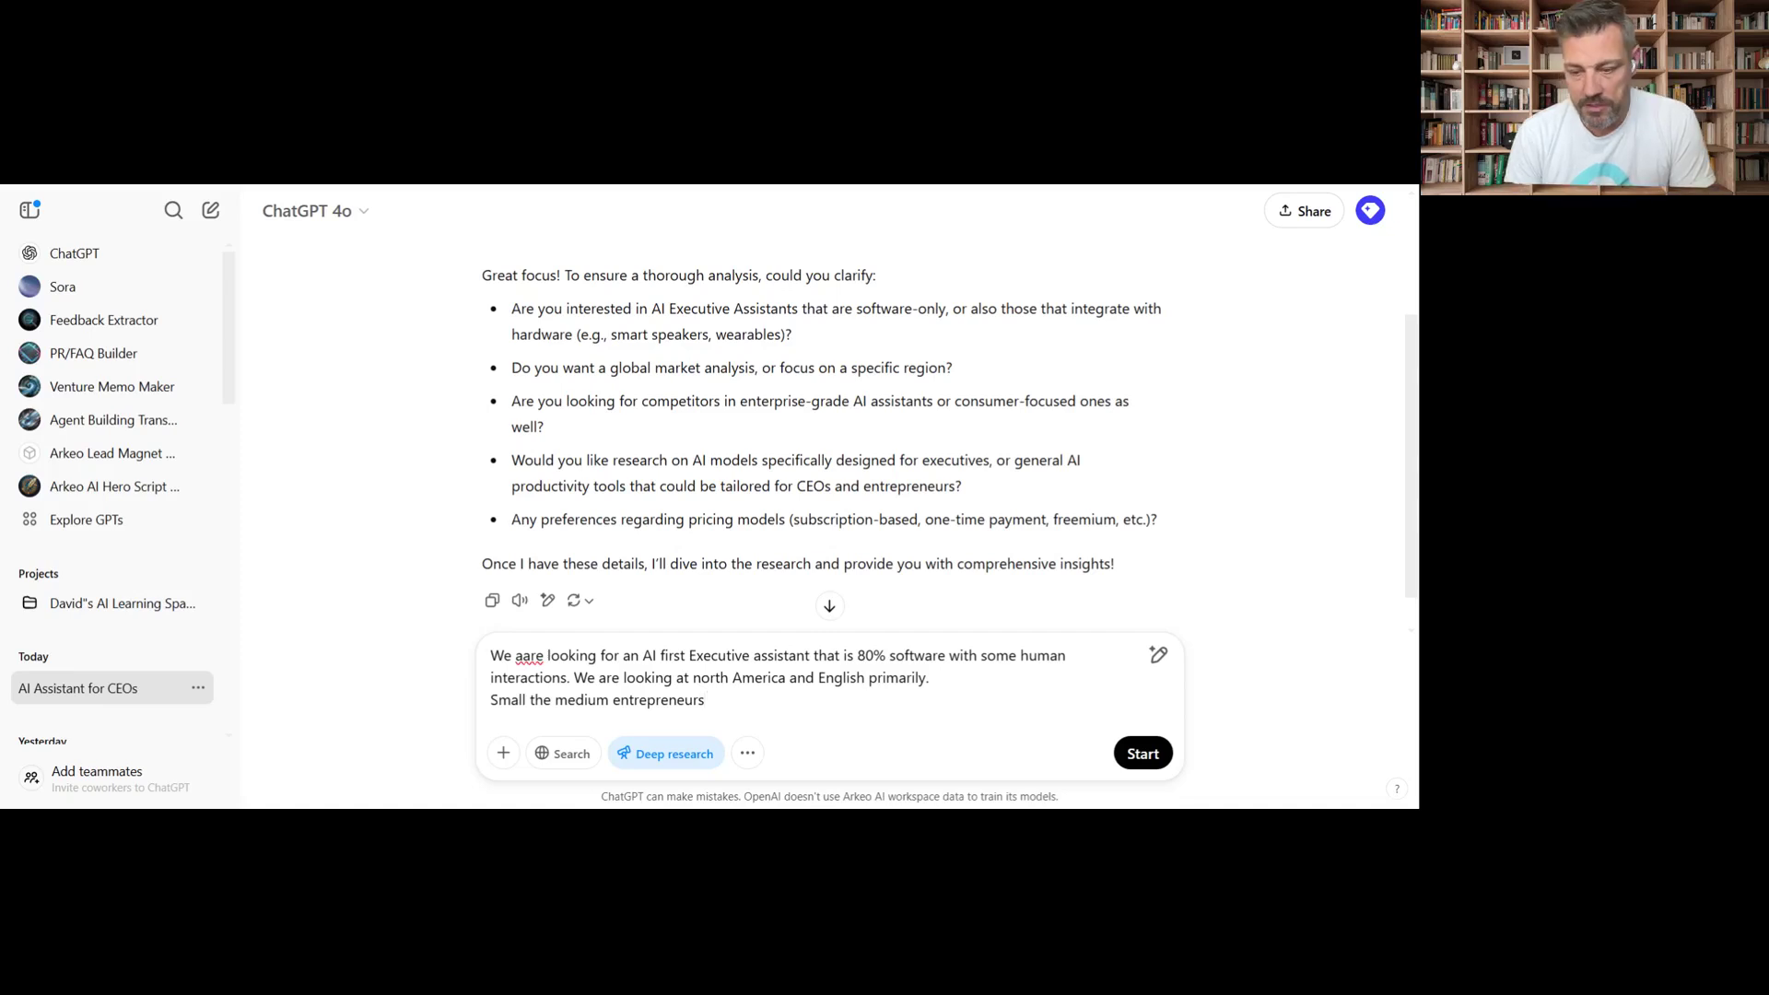
key("Return")
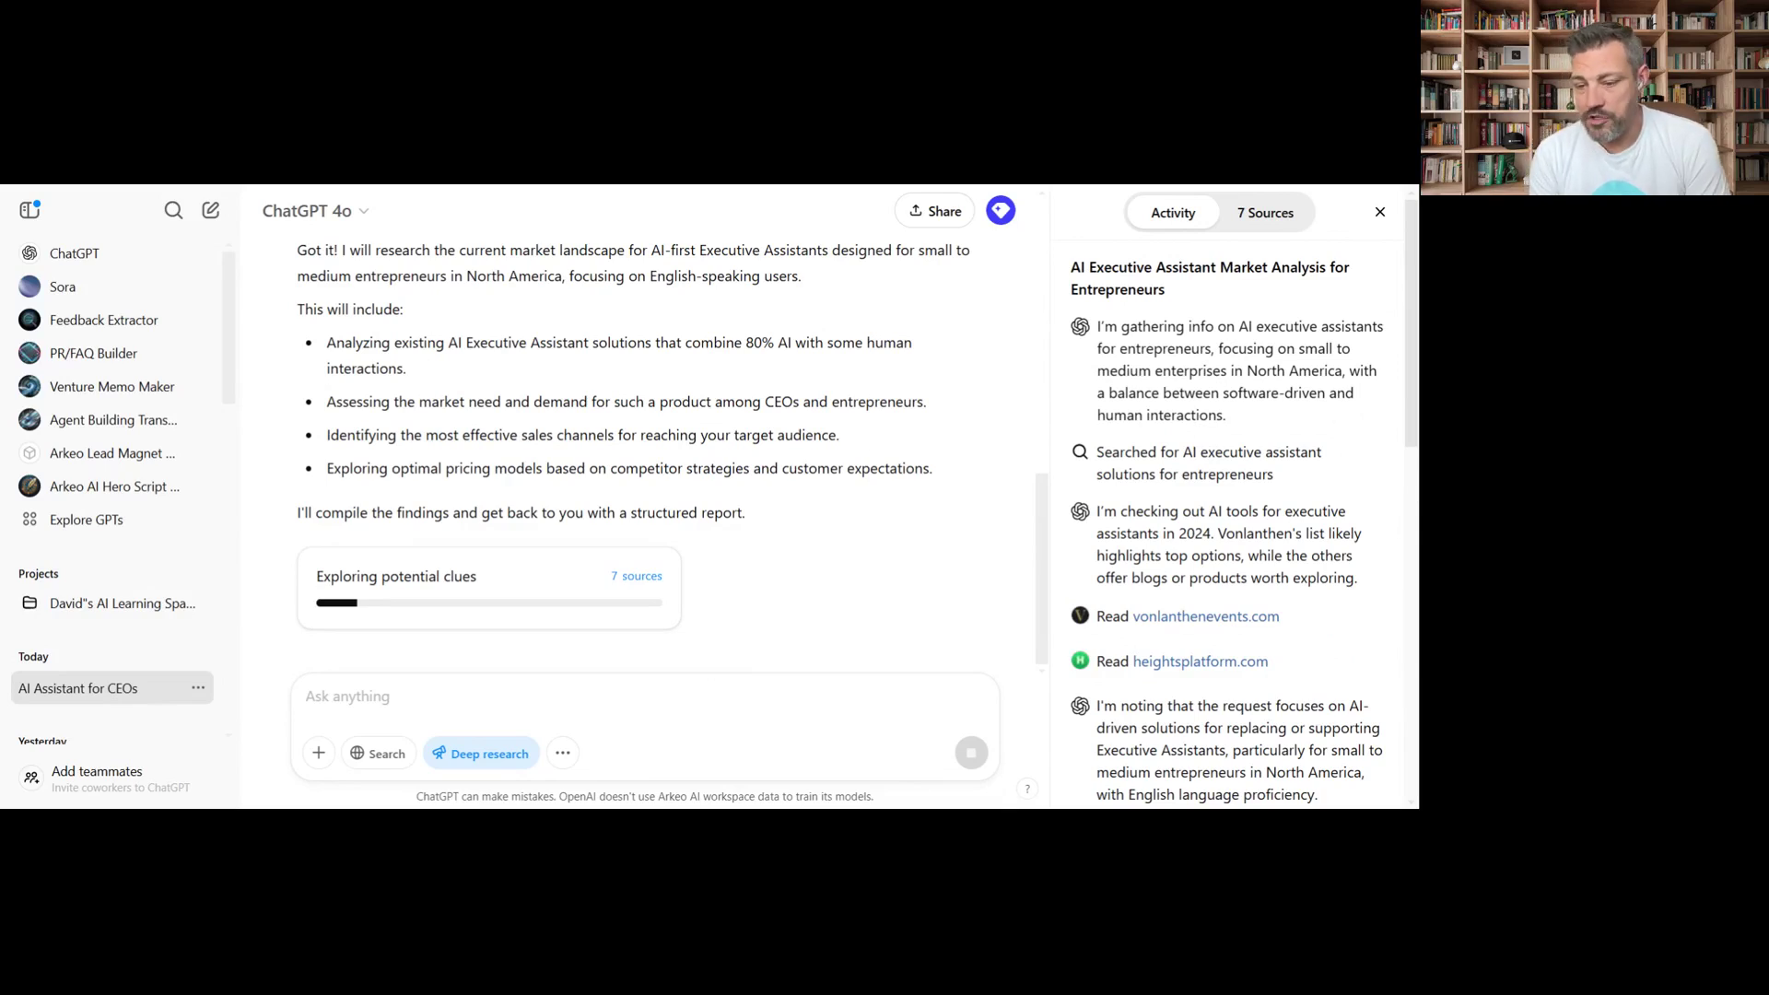
Scroll the activity log while the Deep Research run finishes with 26 sources in 11 minutes
scroll(1329, 498, "down", 1)
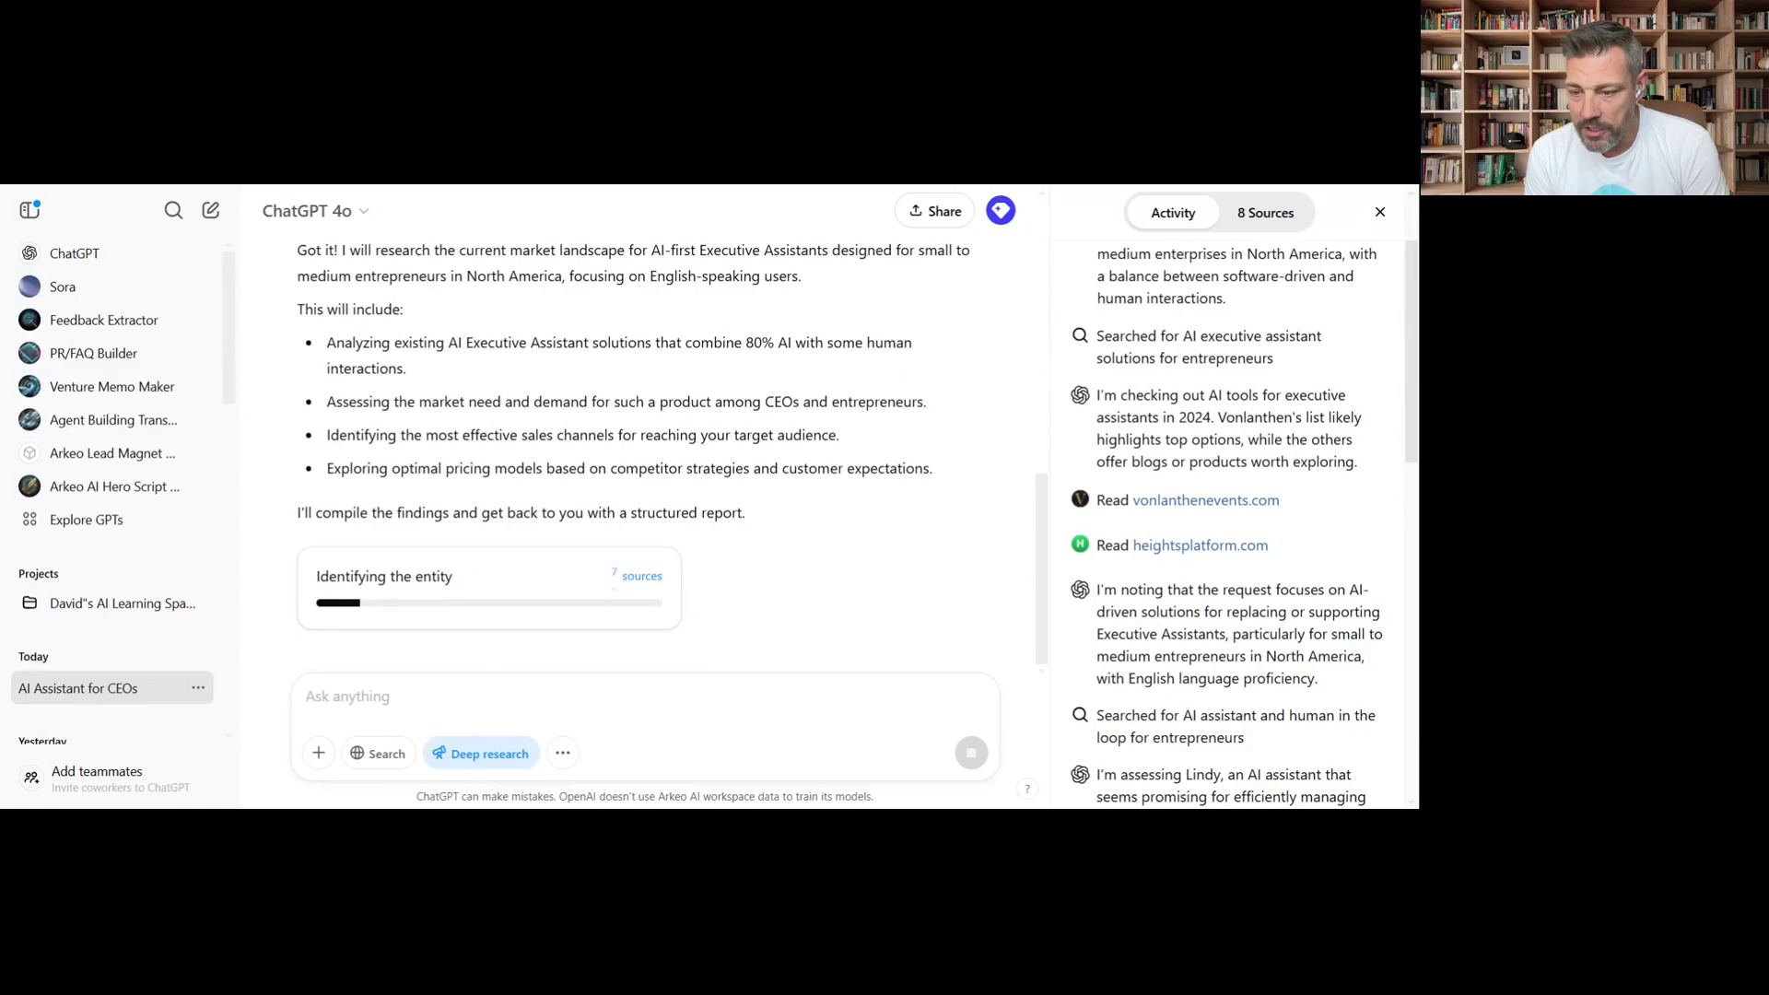
scroll(1260, 469, "down", 3)
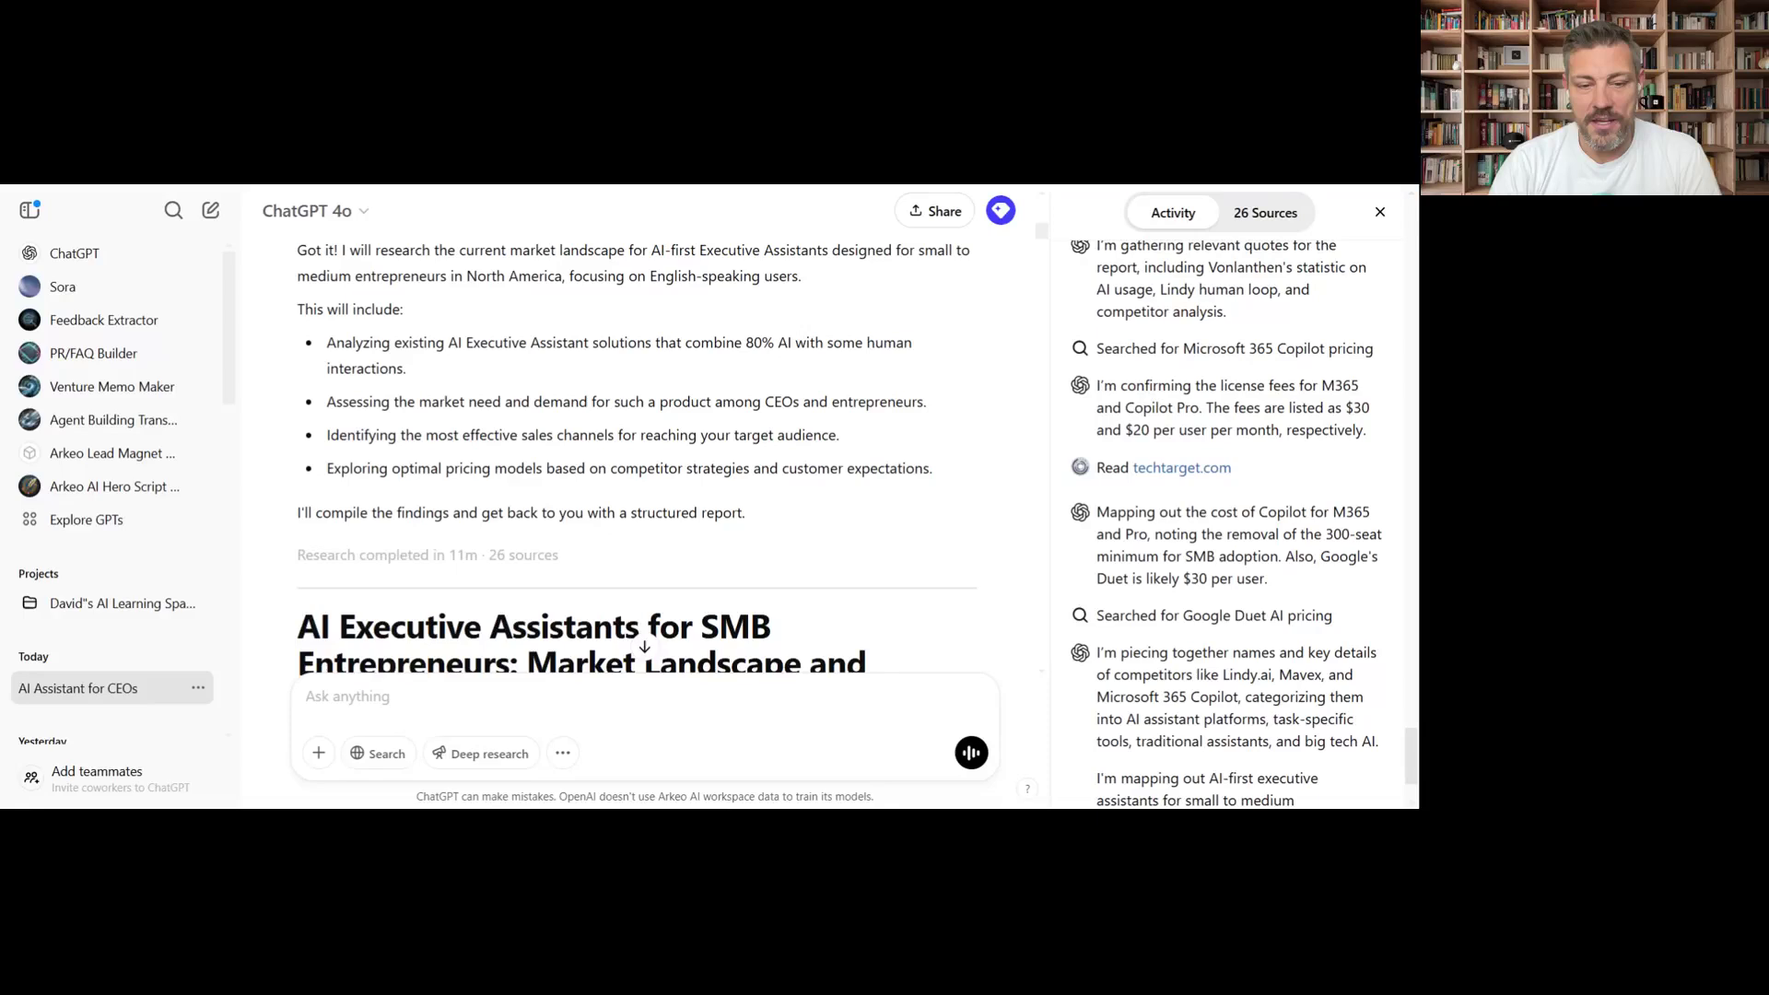
Scroll the report's opening and briefly view the cited sources list before returning to the activity log
scroll(882, 507, "down", 3)
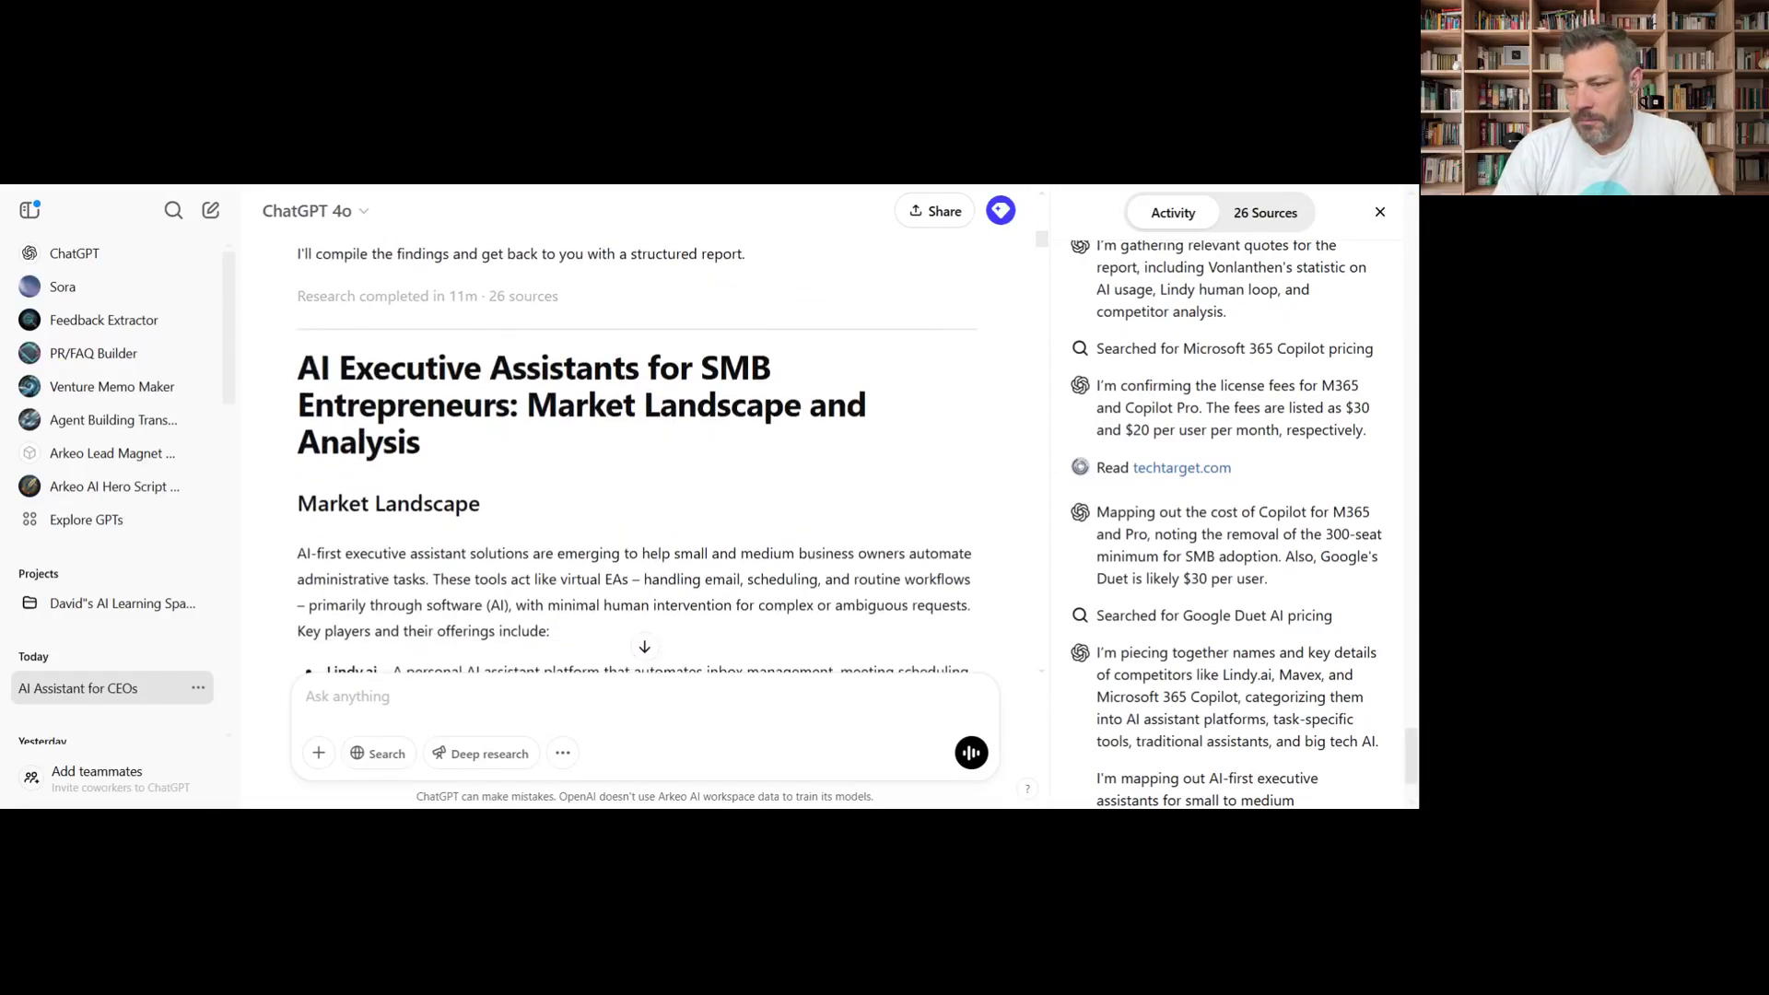
scroll(1253, 477, "down", 2)
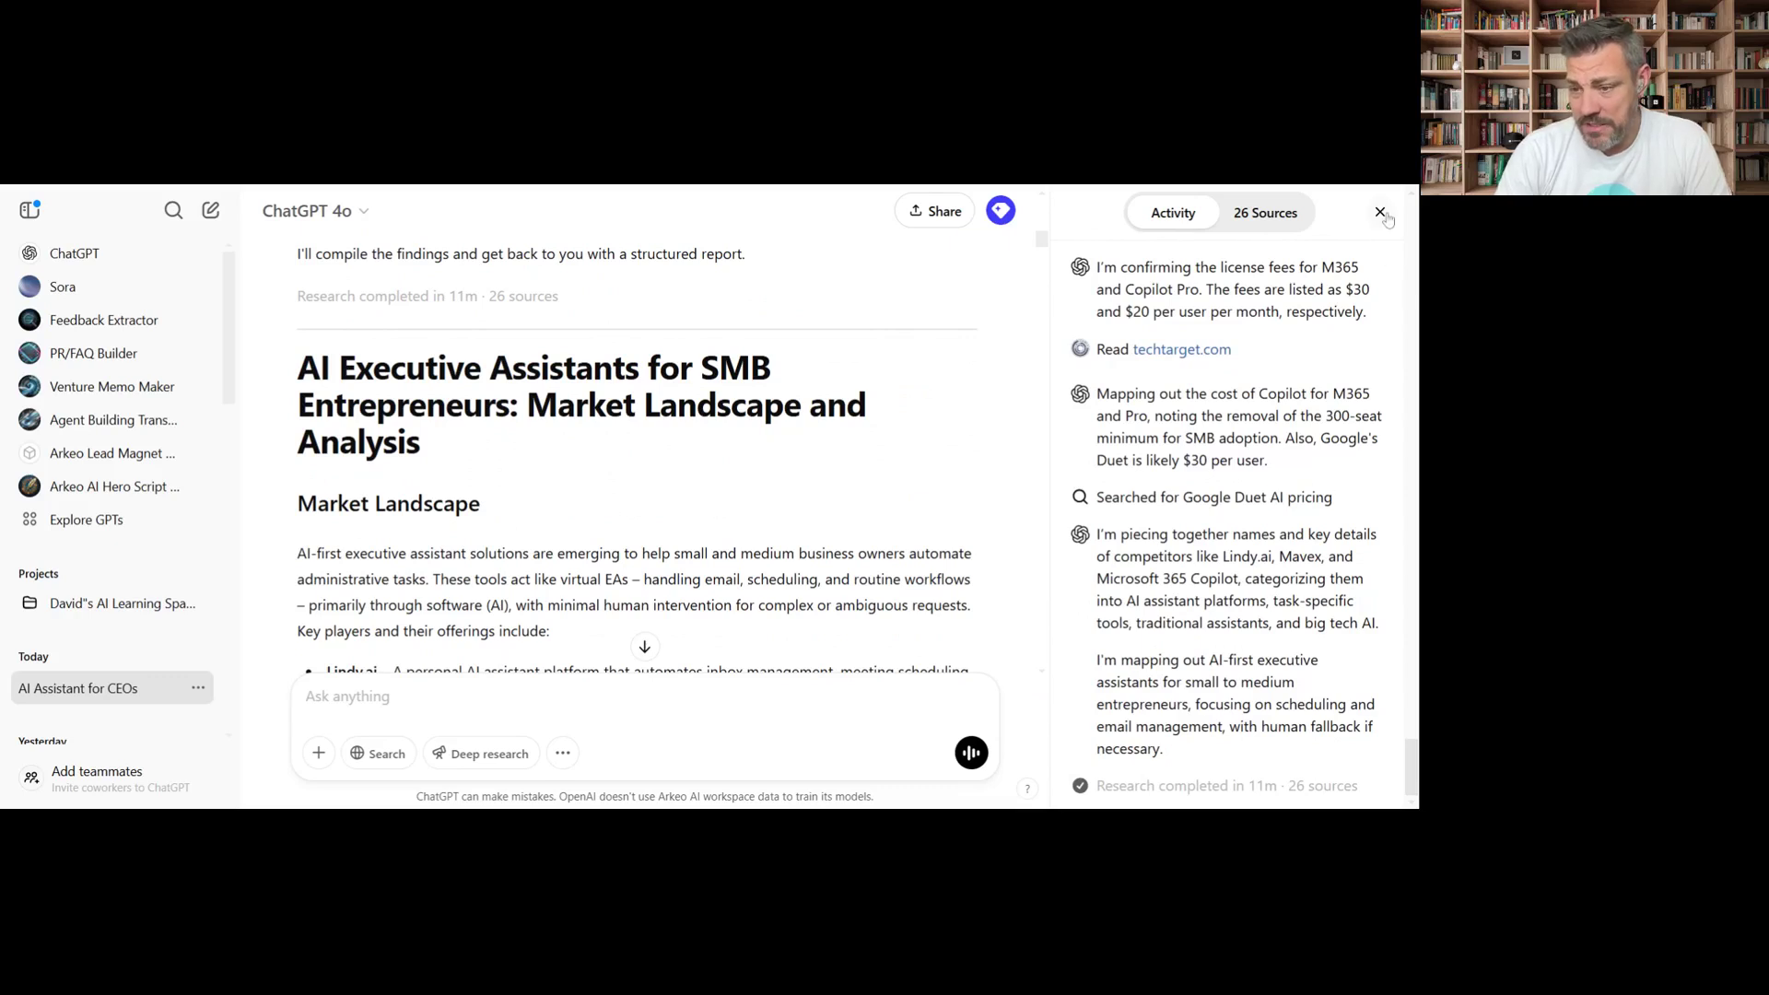
left_click(1245, 208)
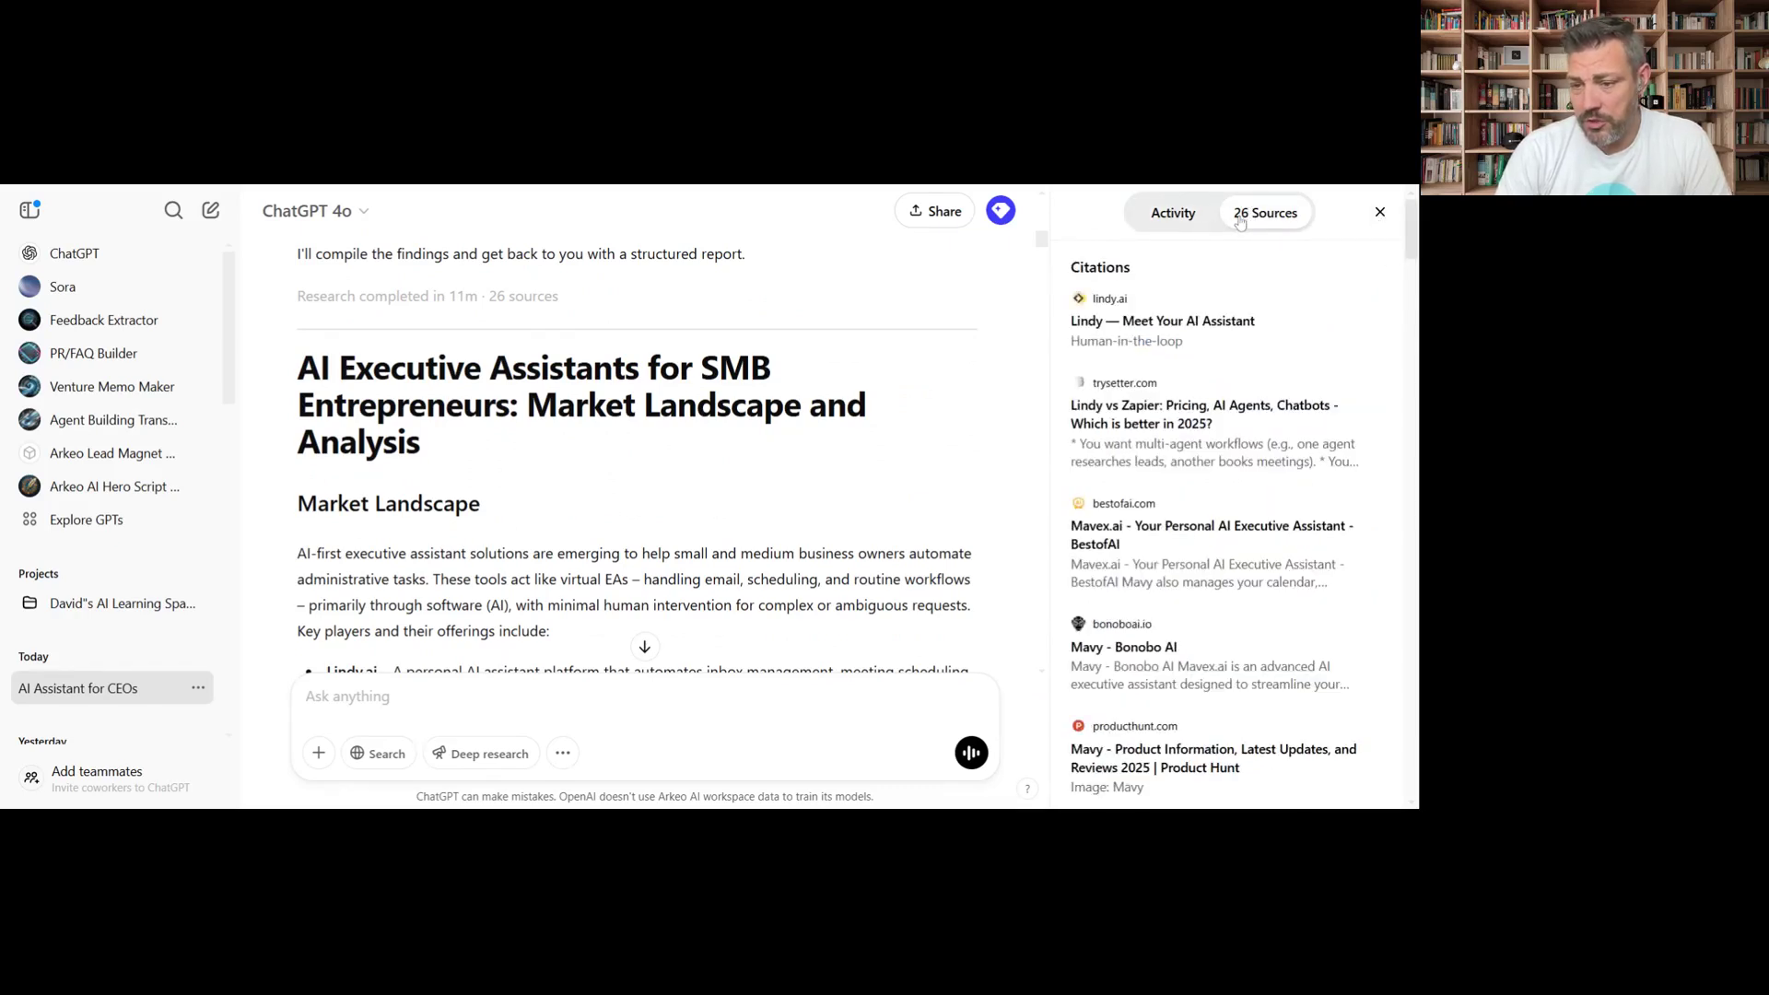
left_click(1164, 218)
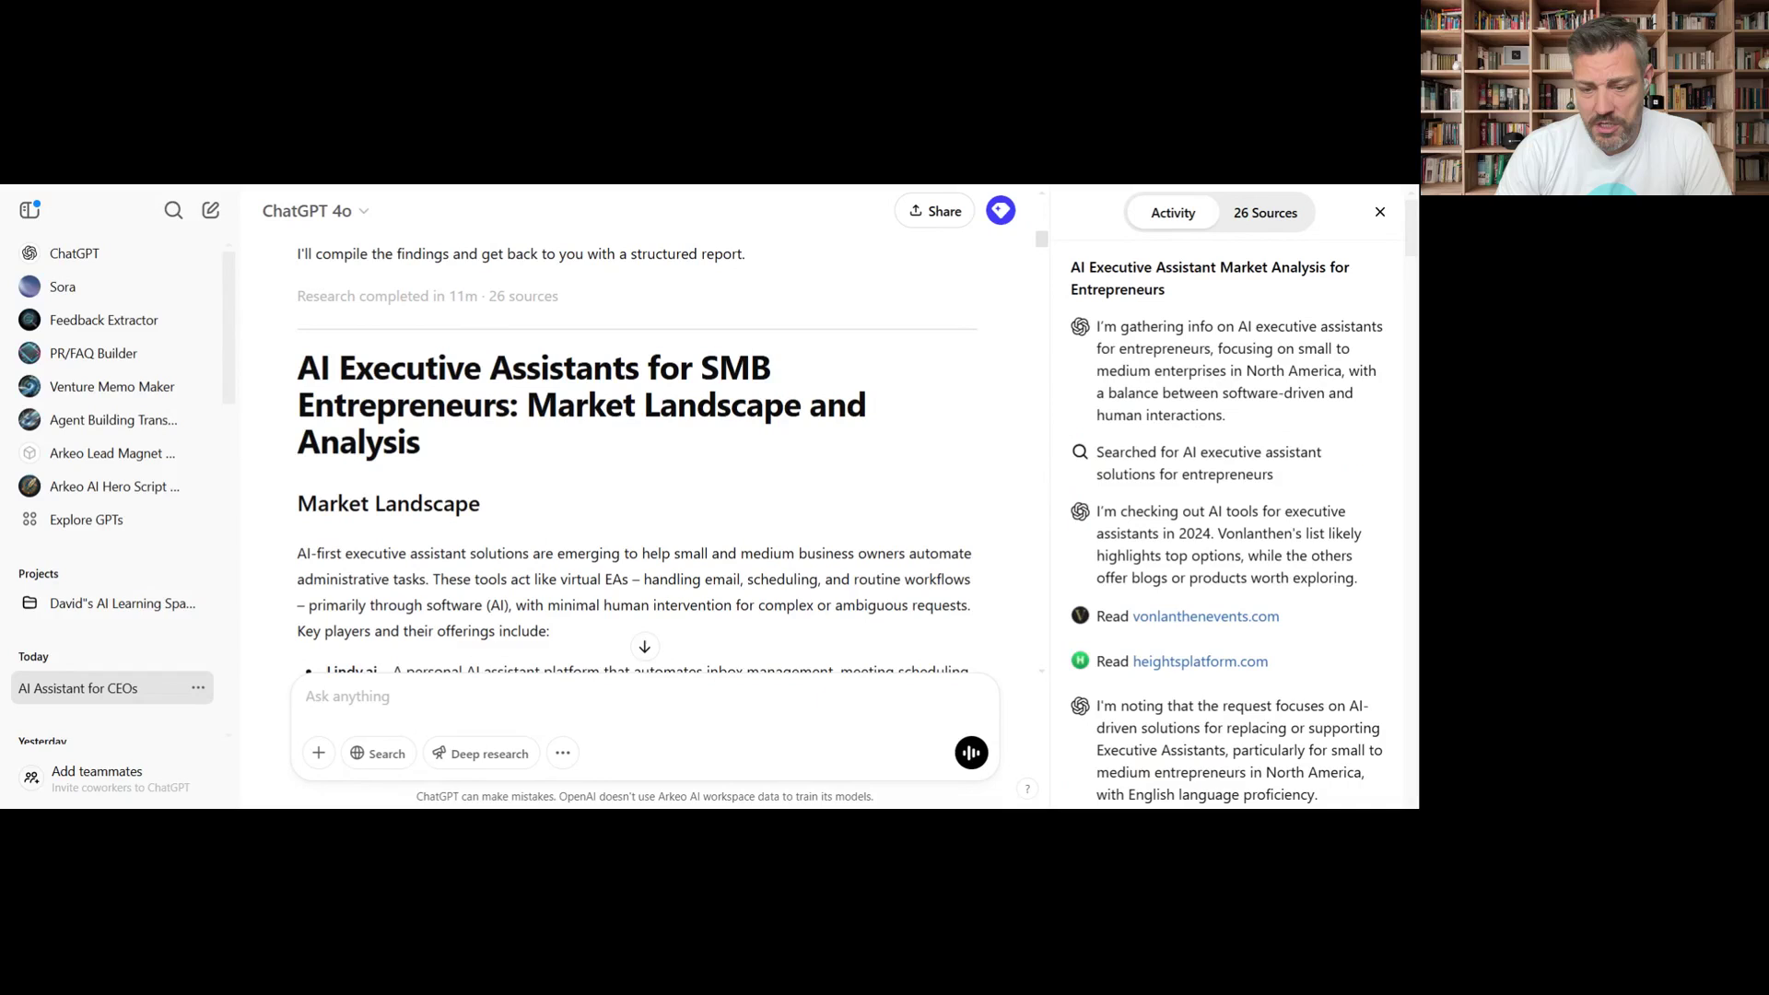
Highlight the Lindy.ai paragraph, then read on past Motion, Reclaim.ai and Copilot to Market Need & Demand
scroll(859, 574, "down", 5)
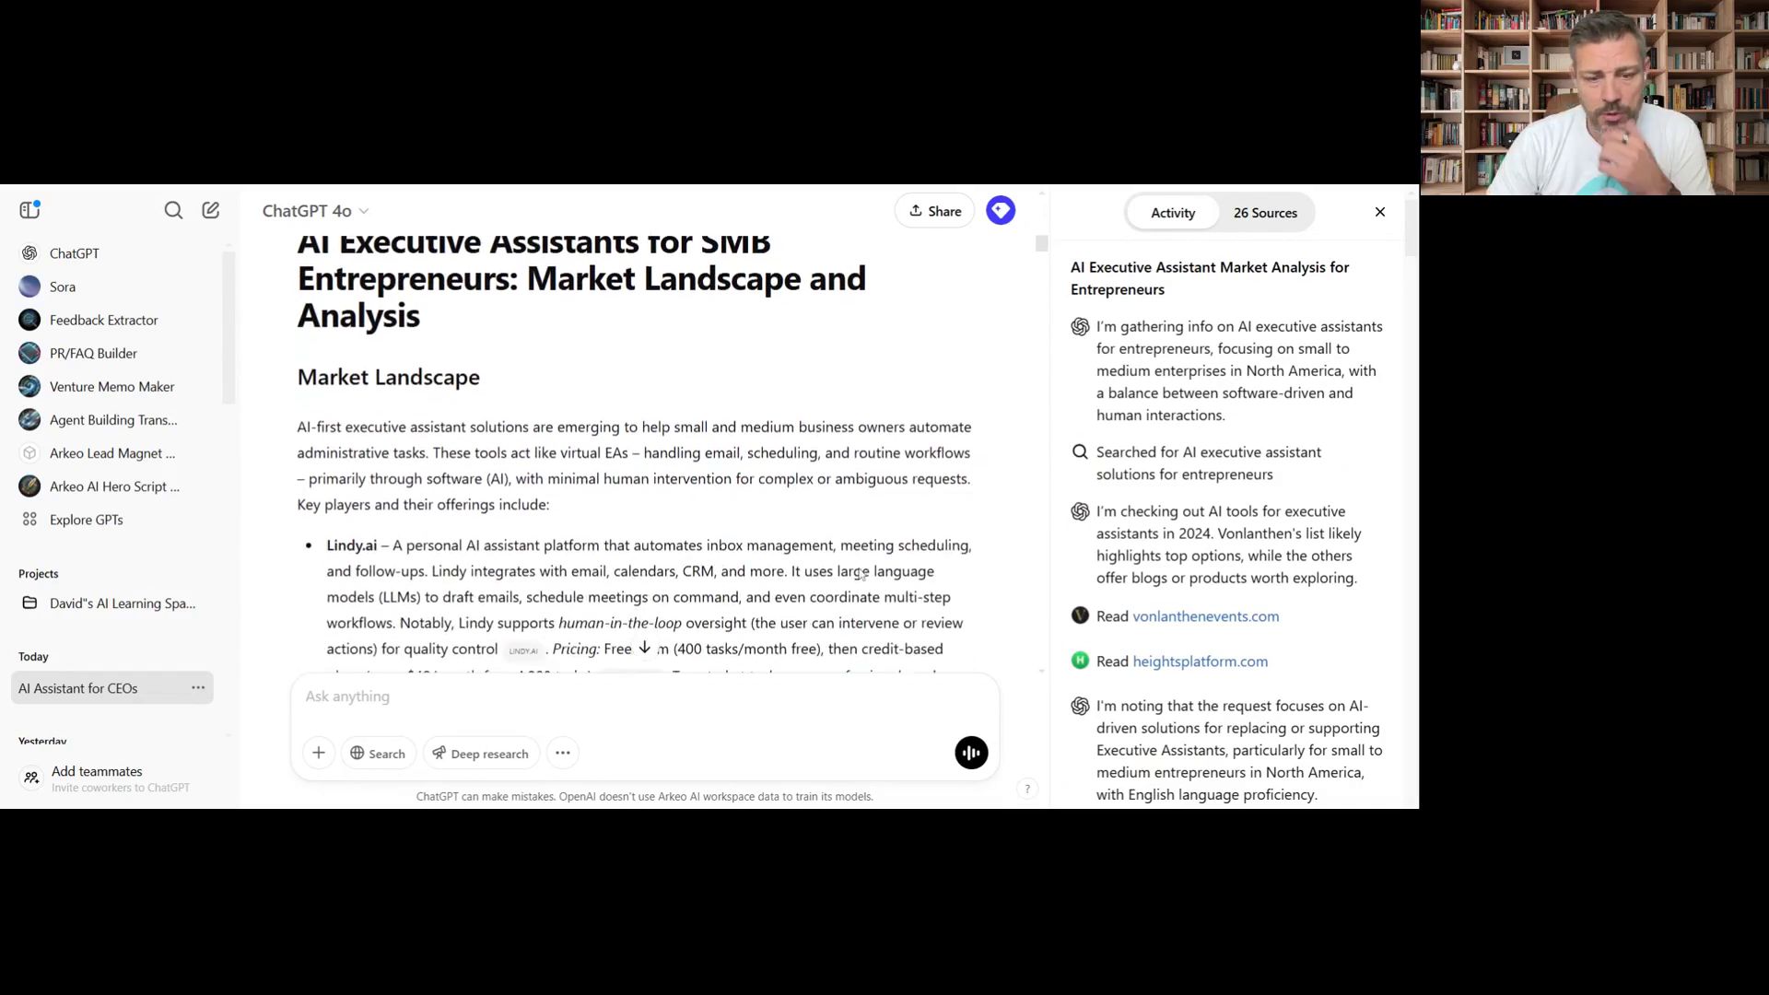
left_click_drag(674, 431, 321, 279)
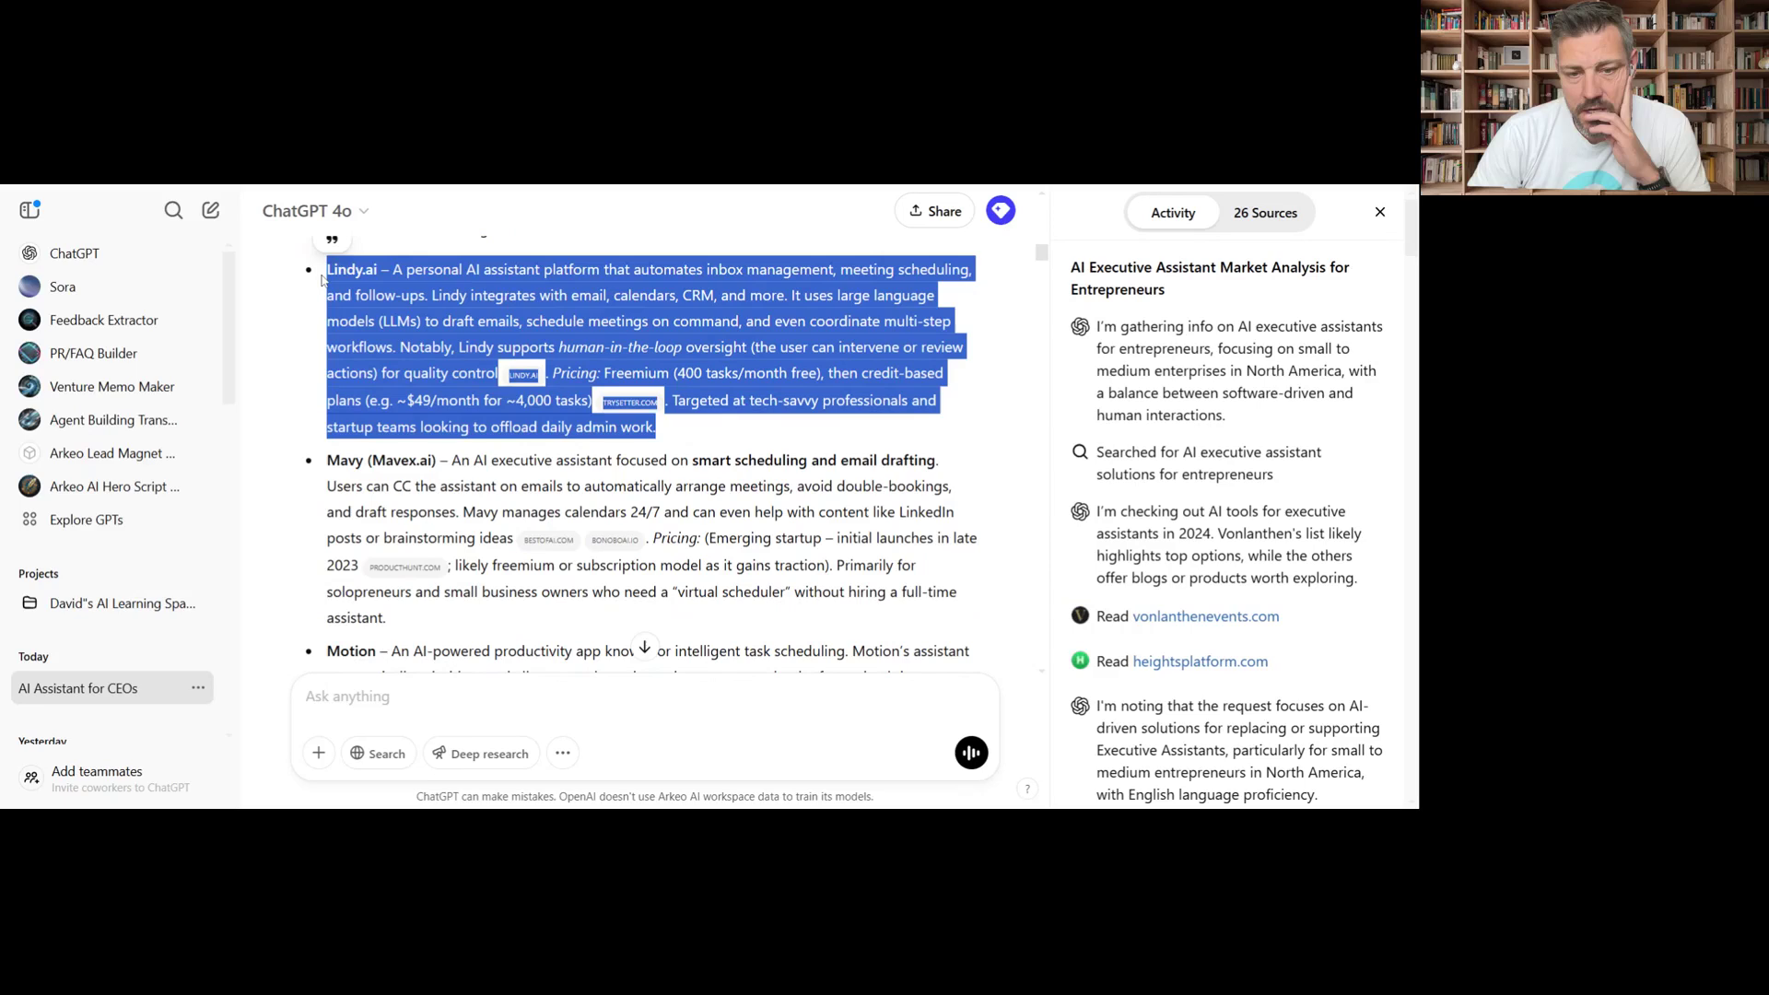
left_click(685, 435)
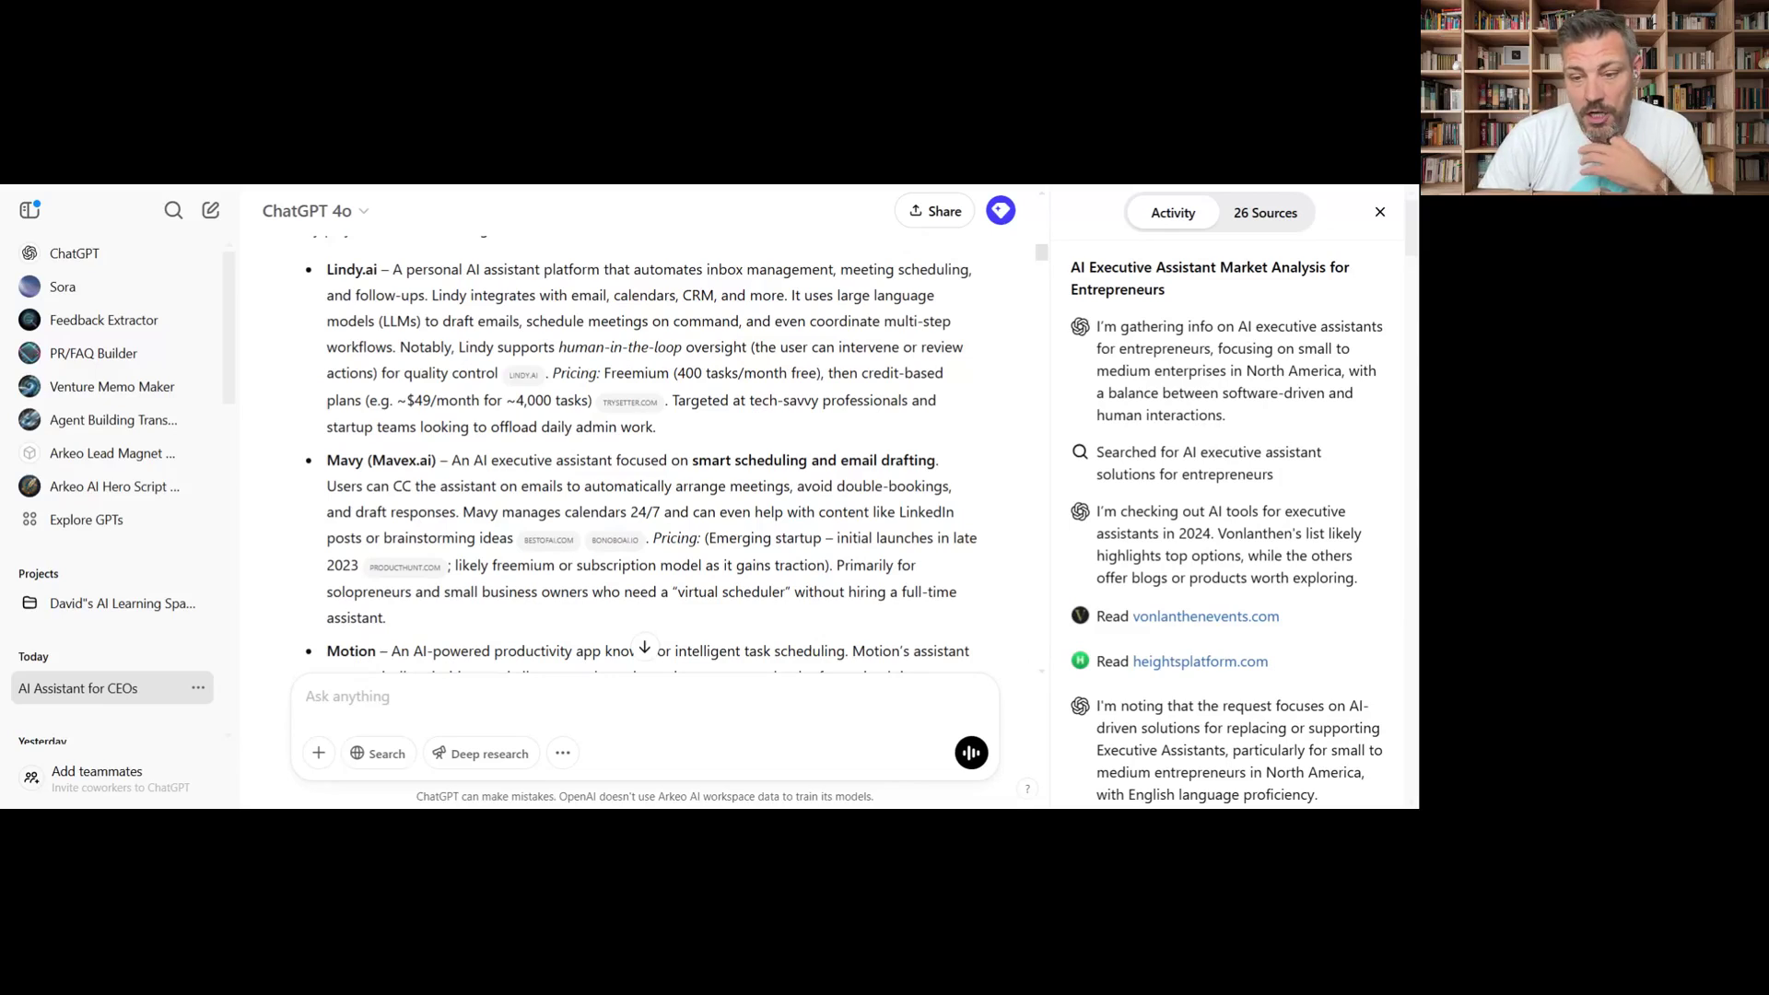
scroll(650, 455, "down", 1)
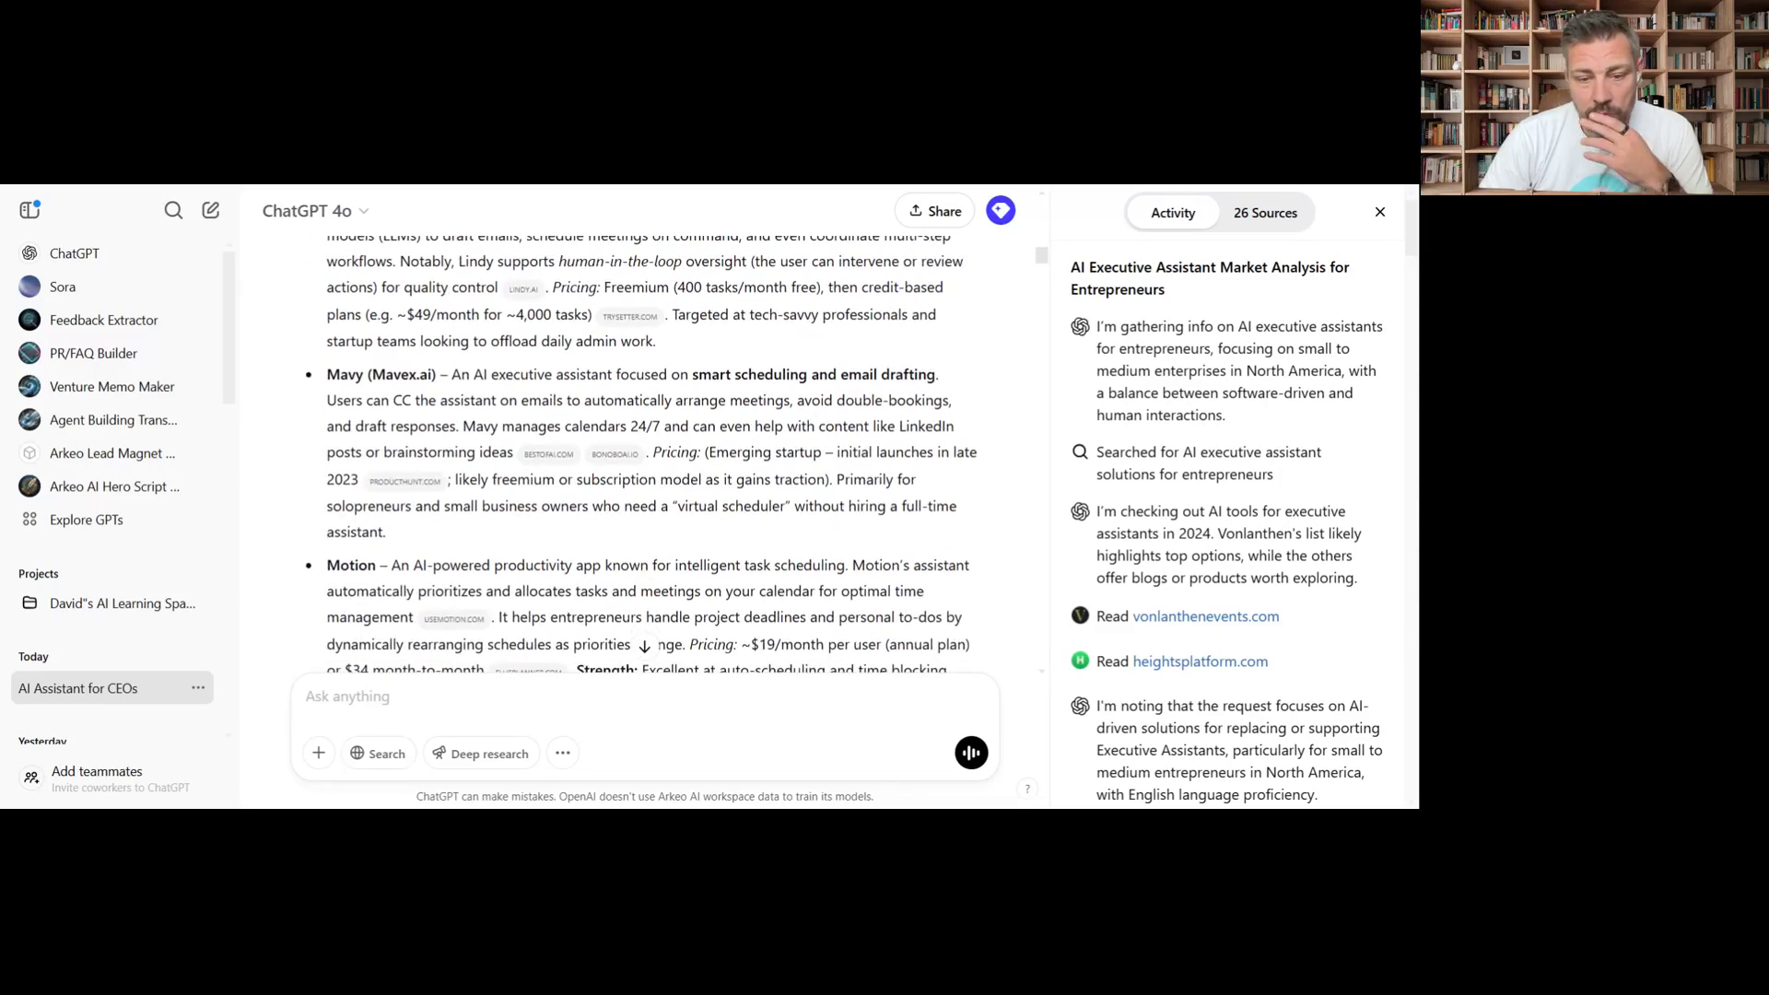
scroll(455, 458, "down", 2)
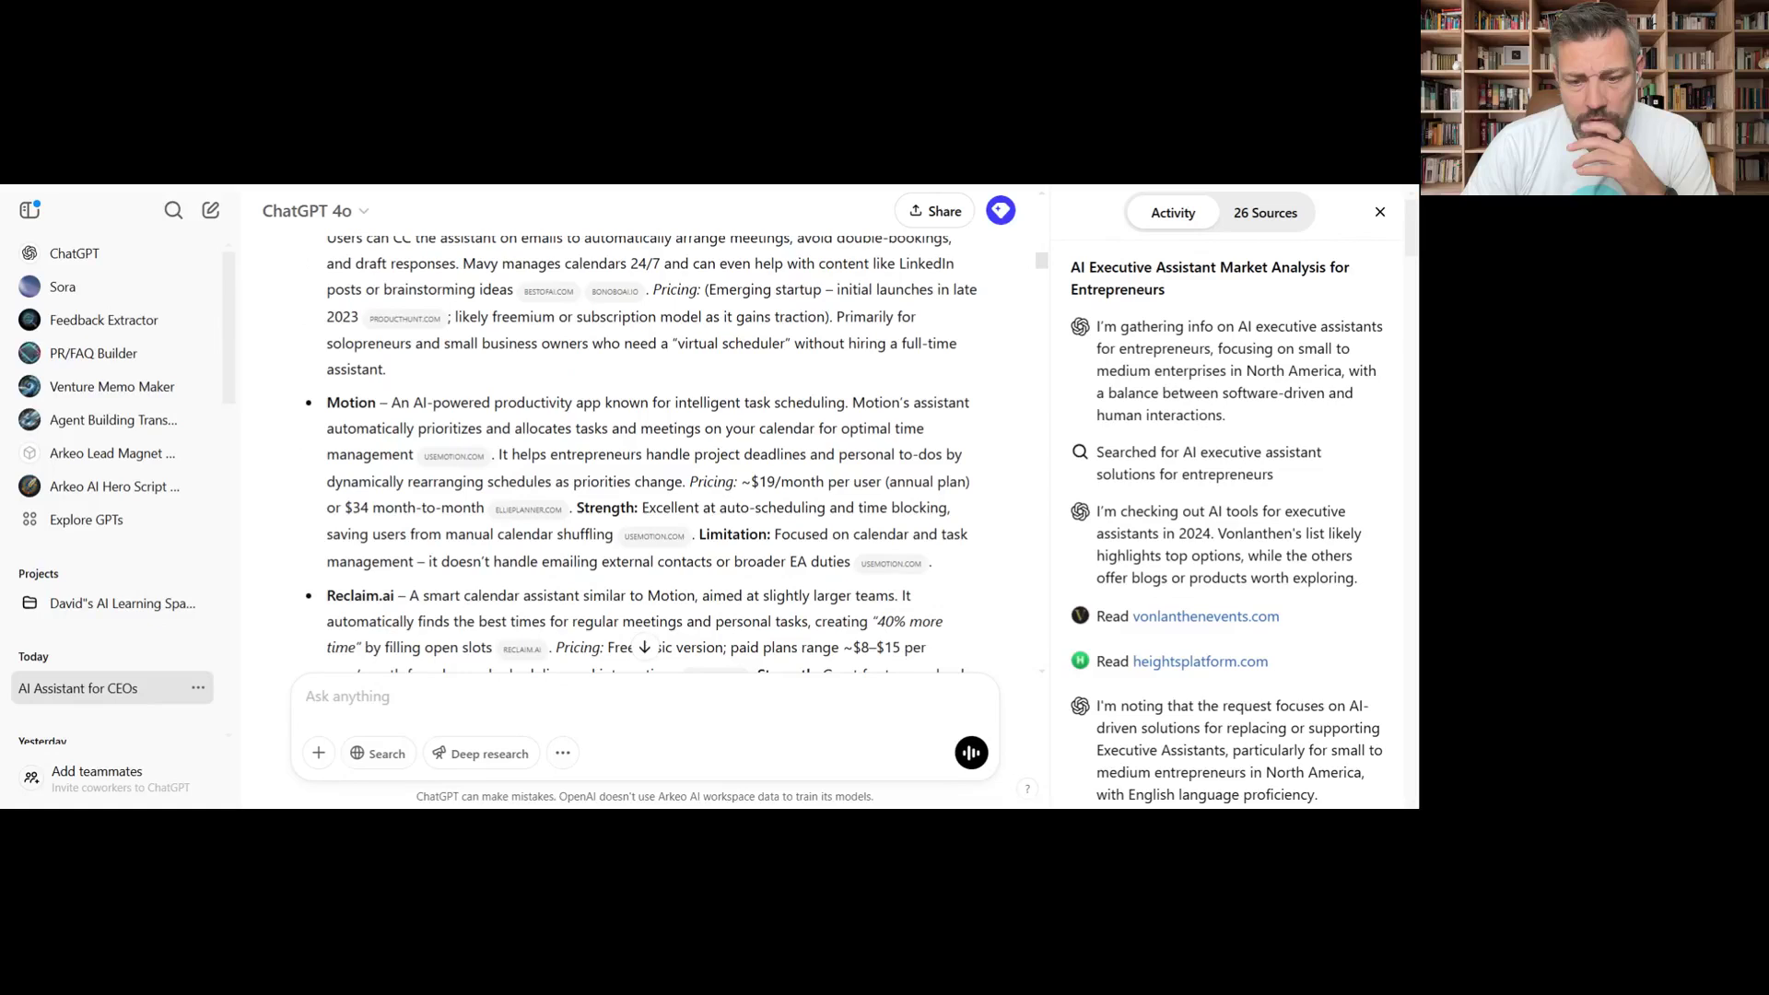
scroll(651, 454, "down", 1)
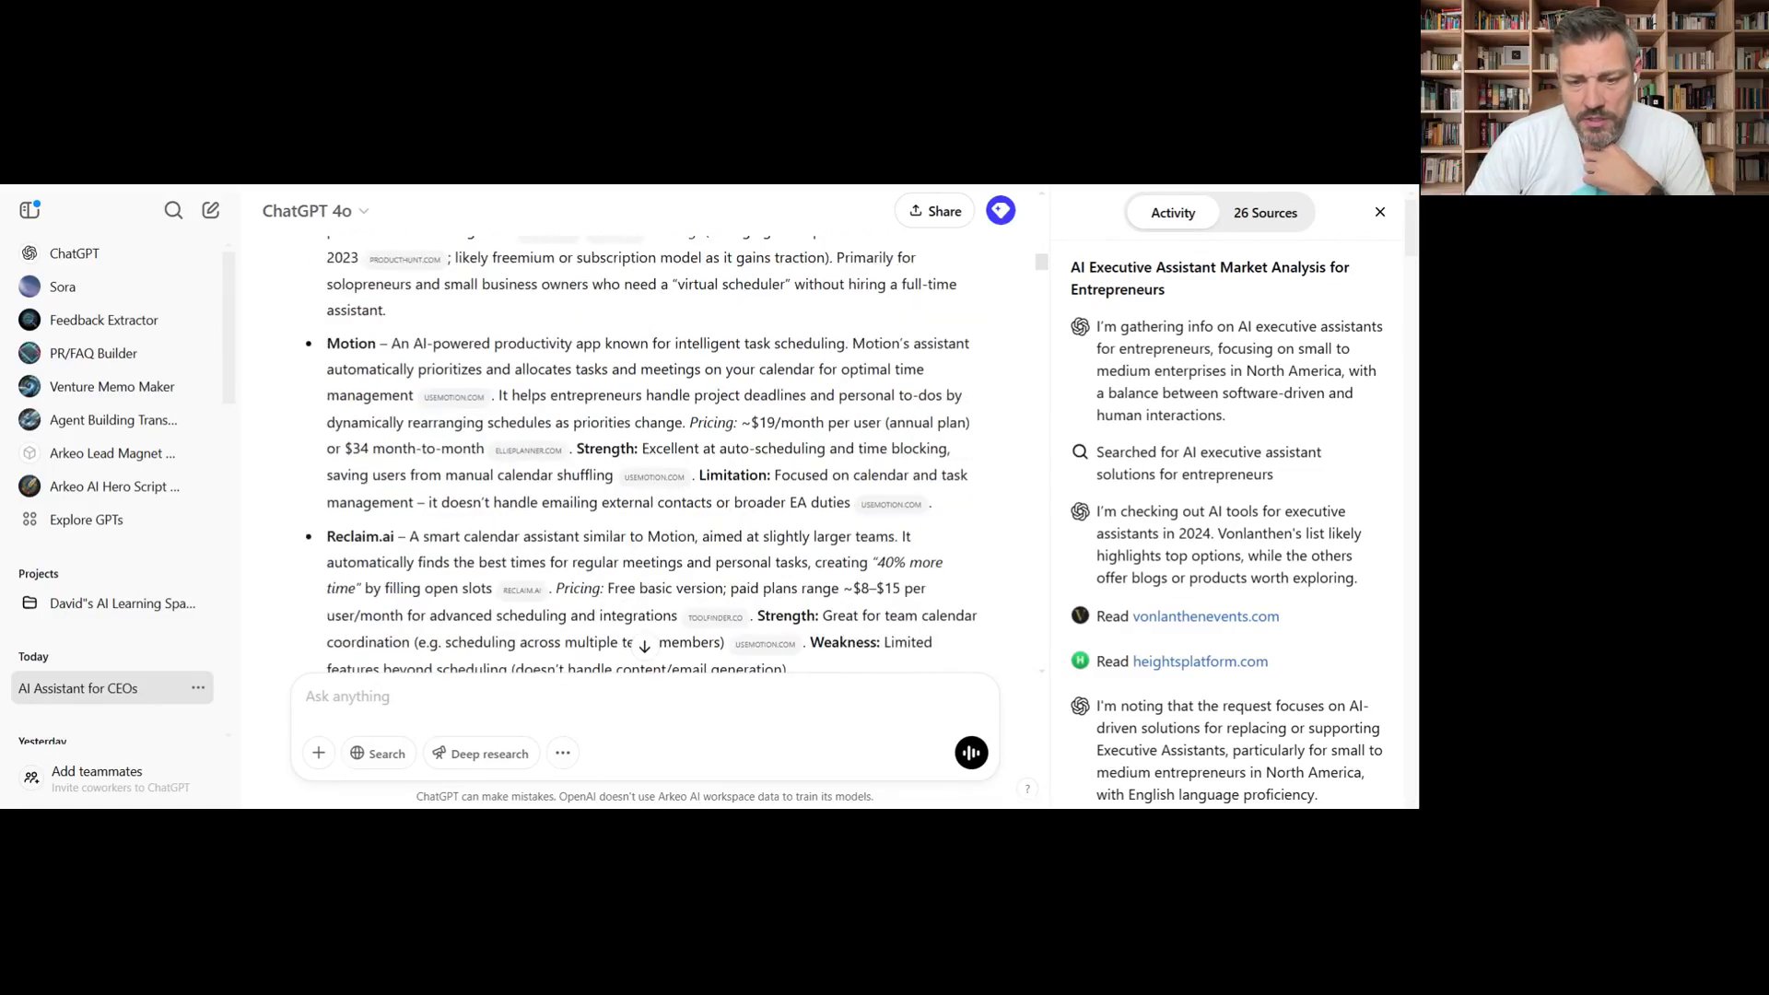
scroll(651, 454, "down", 5)
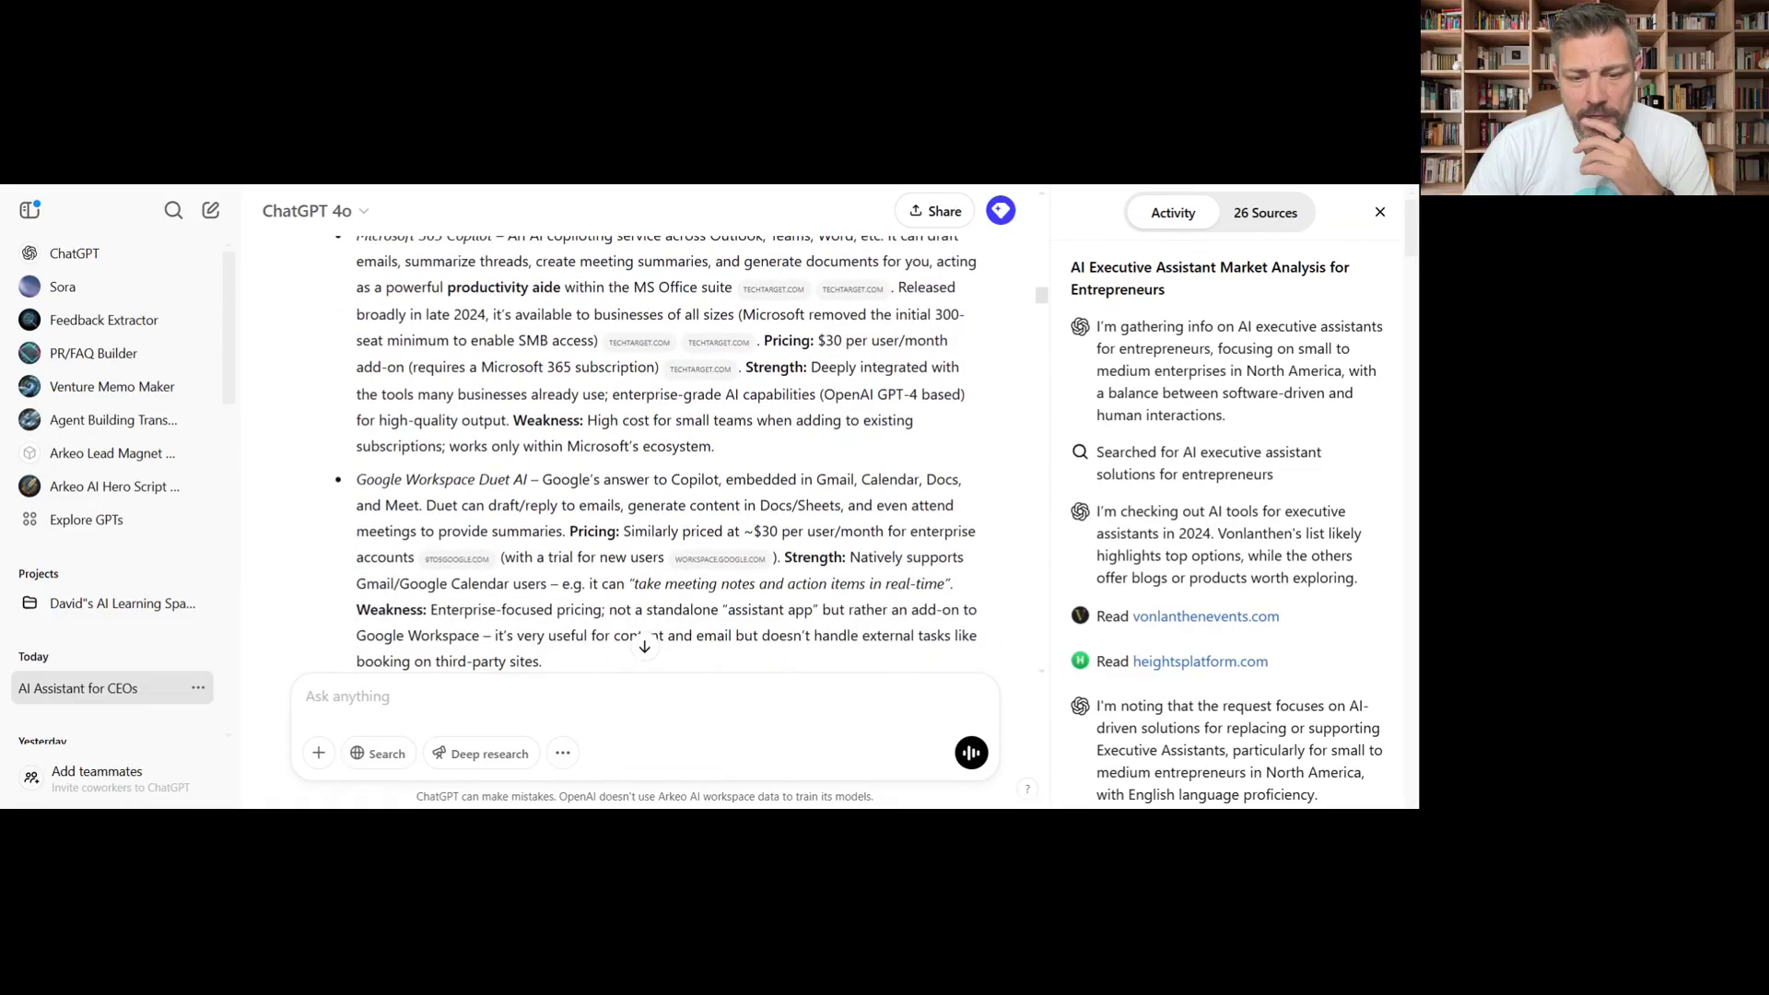
scroll(651, 454, "down", 5)
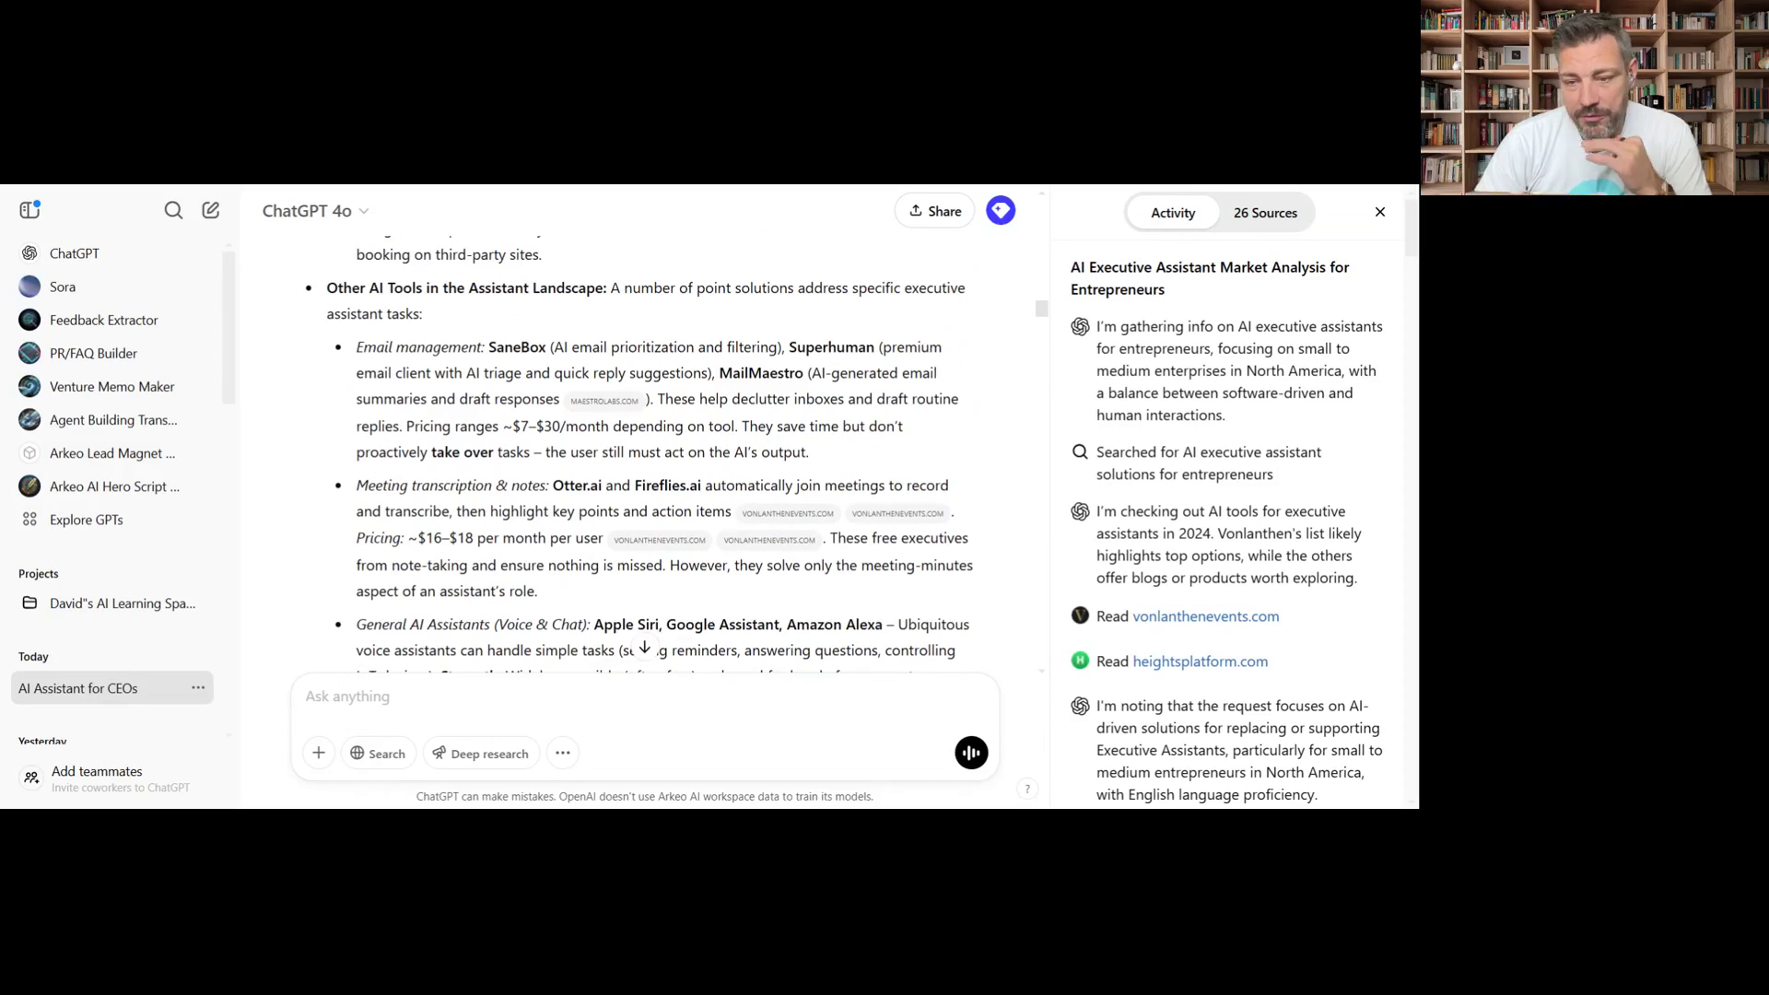
scroll(651, 455, "down", 10)
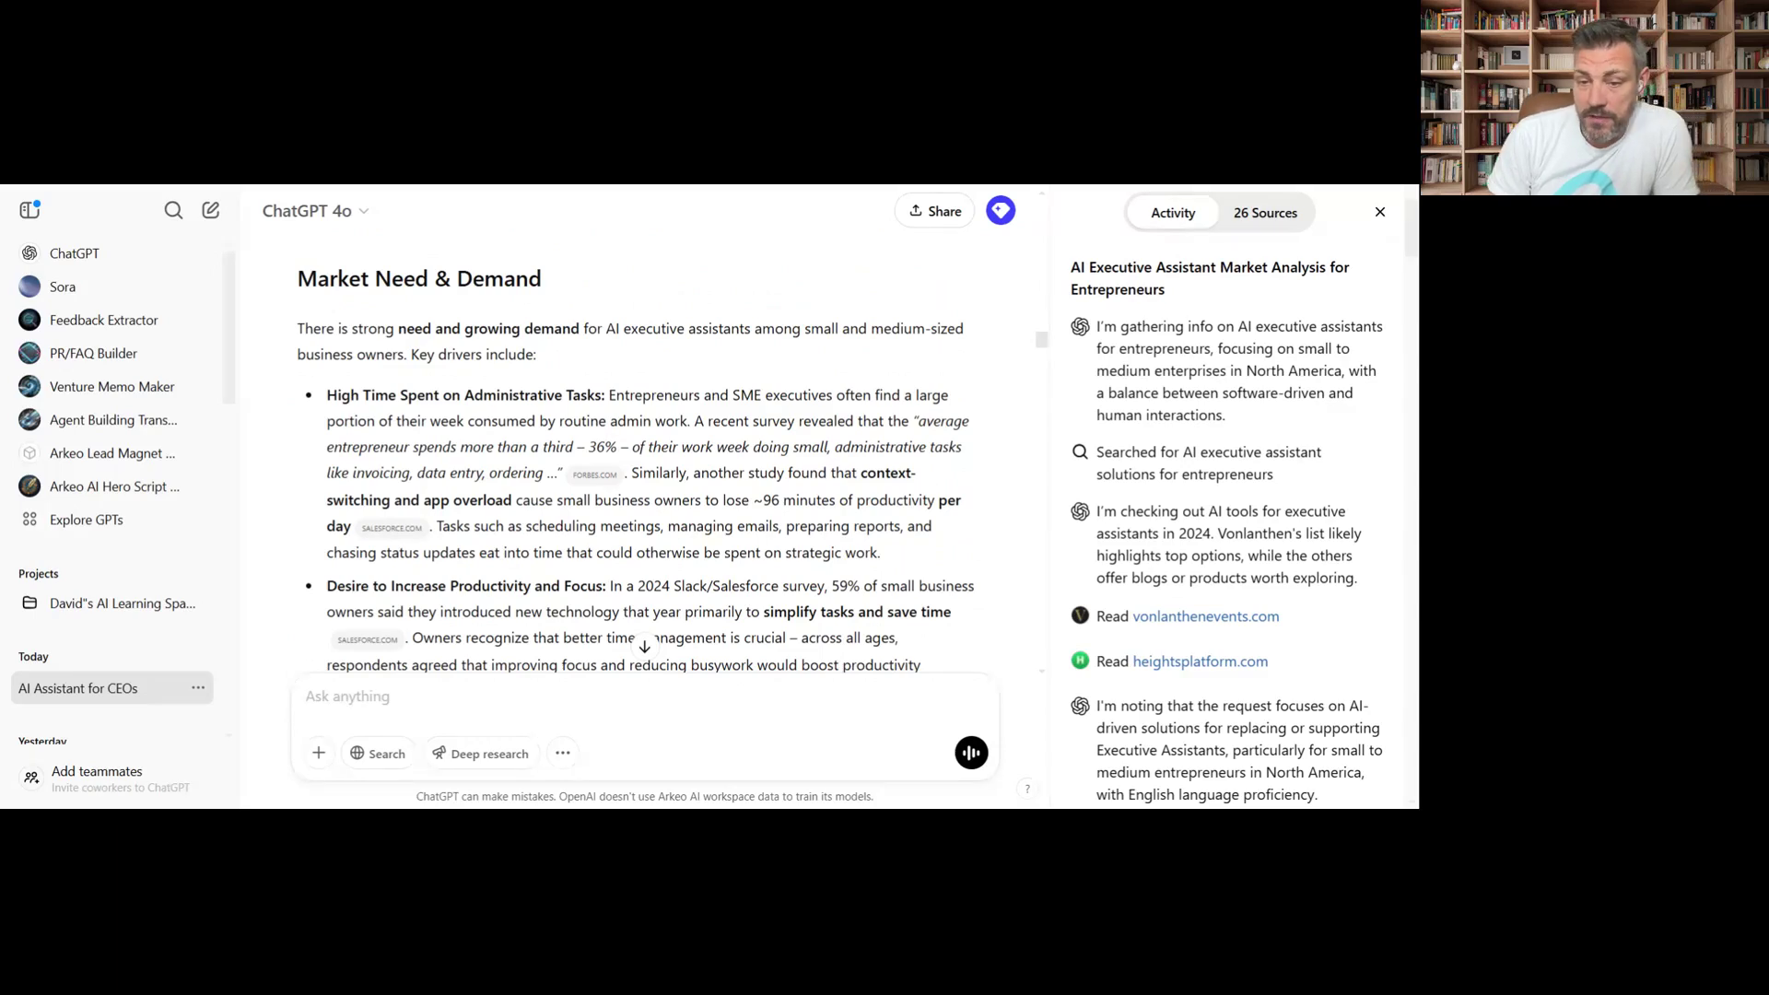
Scroll through demand drivers, competitor analysis and marketing channels down to Pricing Models & Strategies
scroll(636, 461, "down", 2)
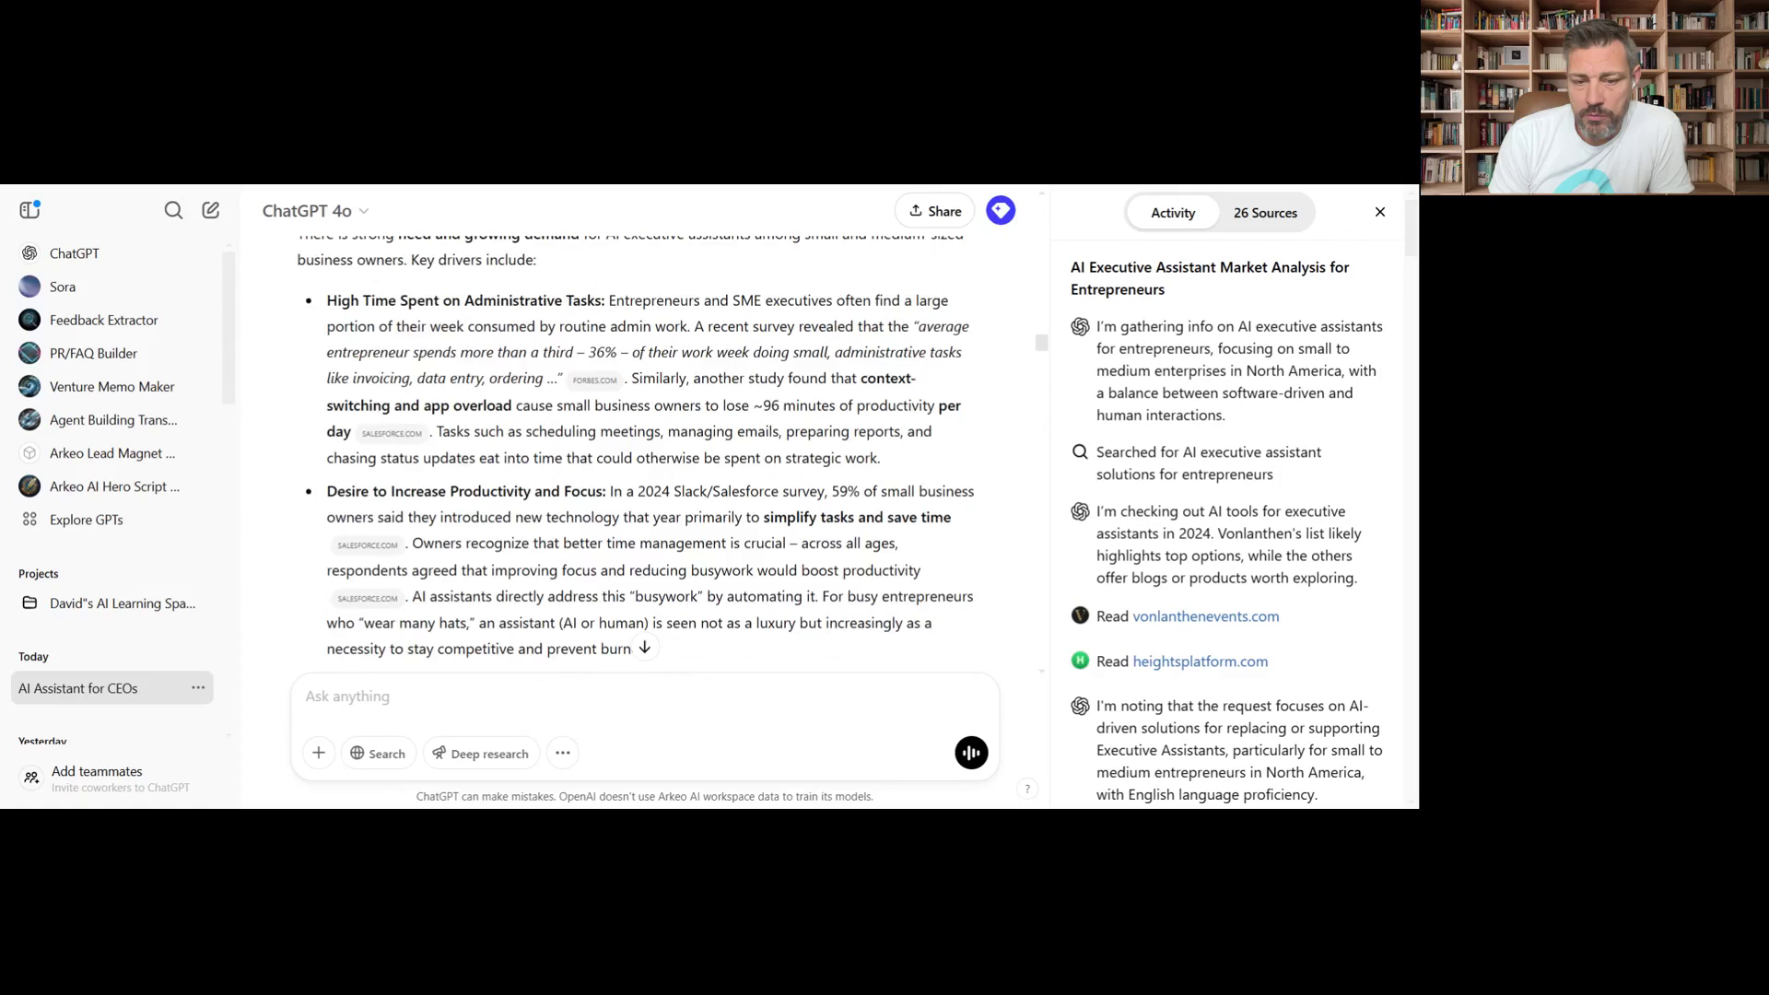
scroll(636, 452, "down", 1)
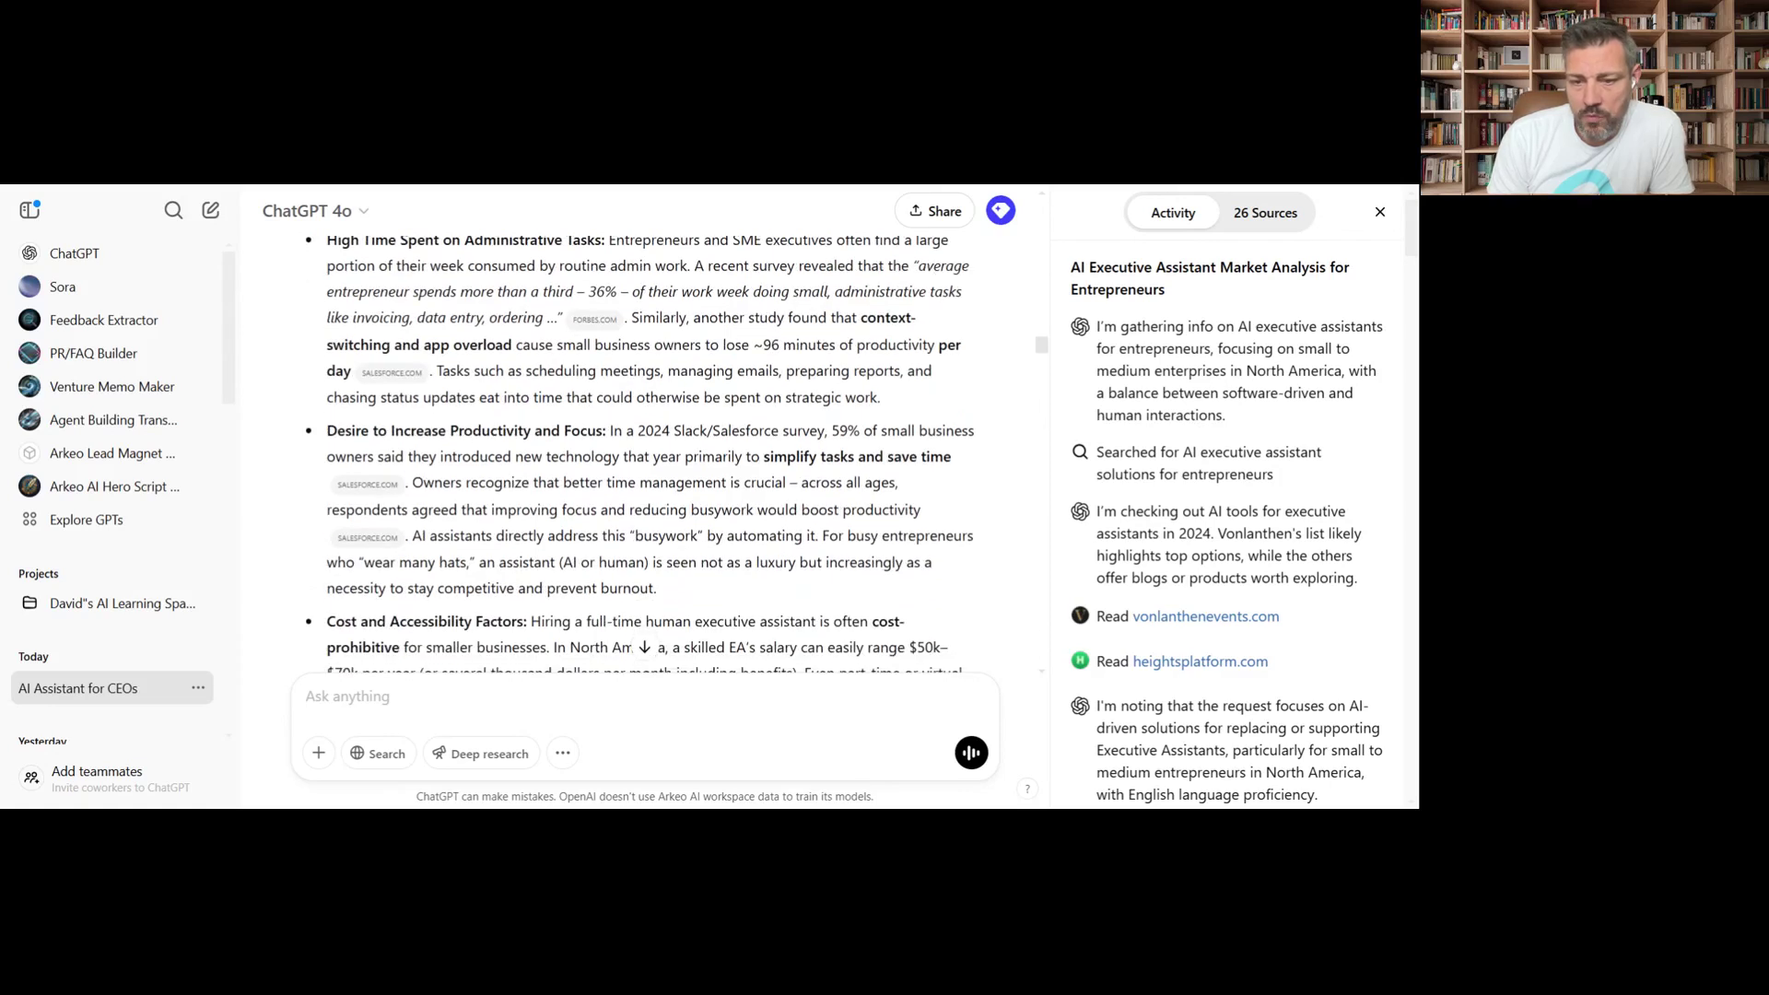
scroll(639, 455, "down", 1)
scroll(645, 451, "down", 5)
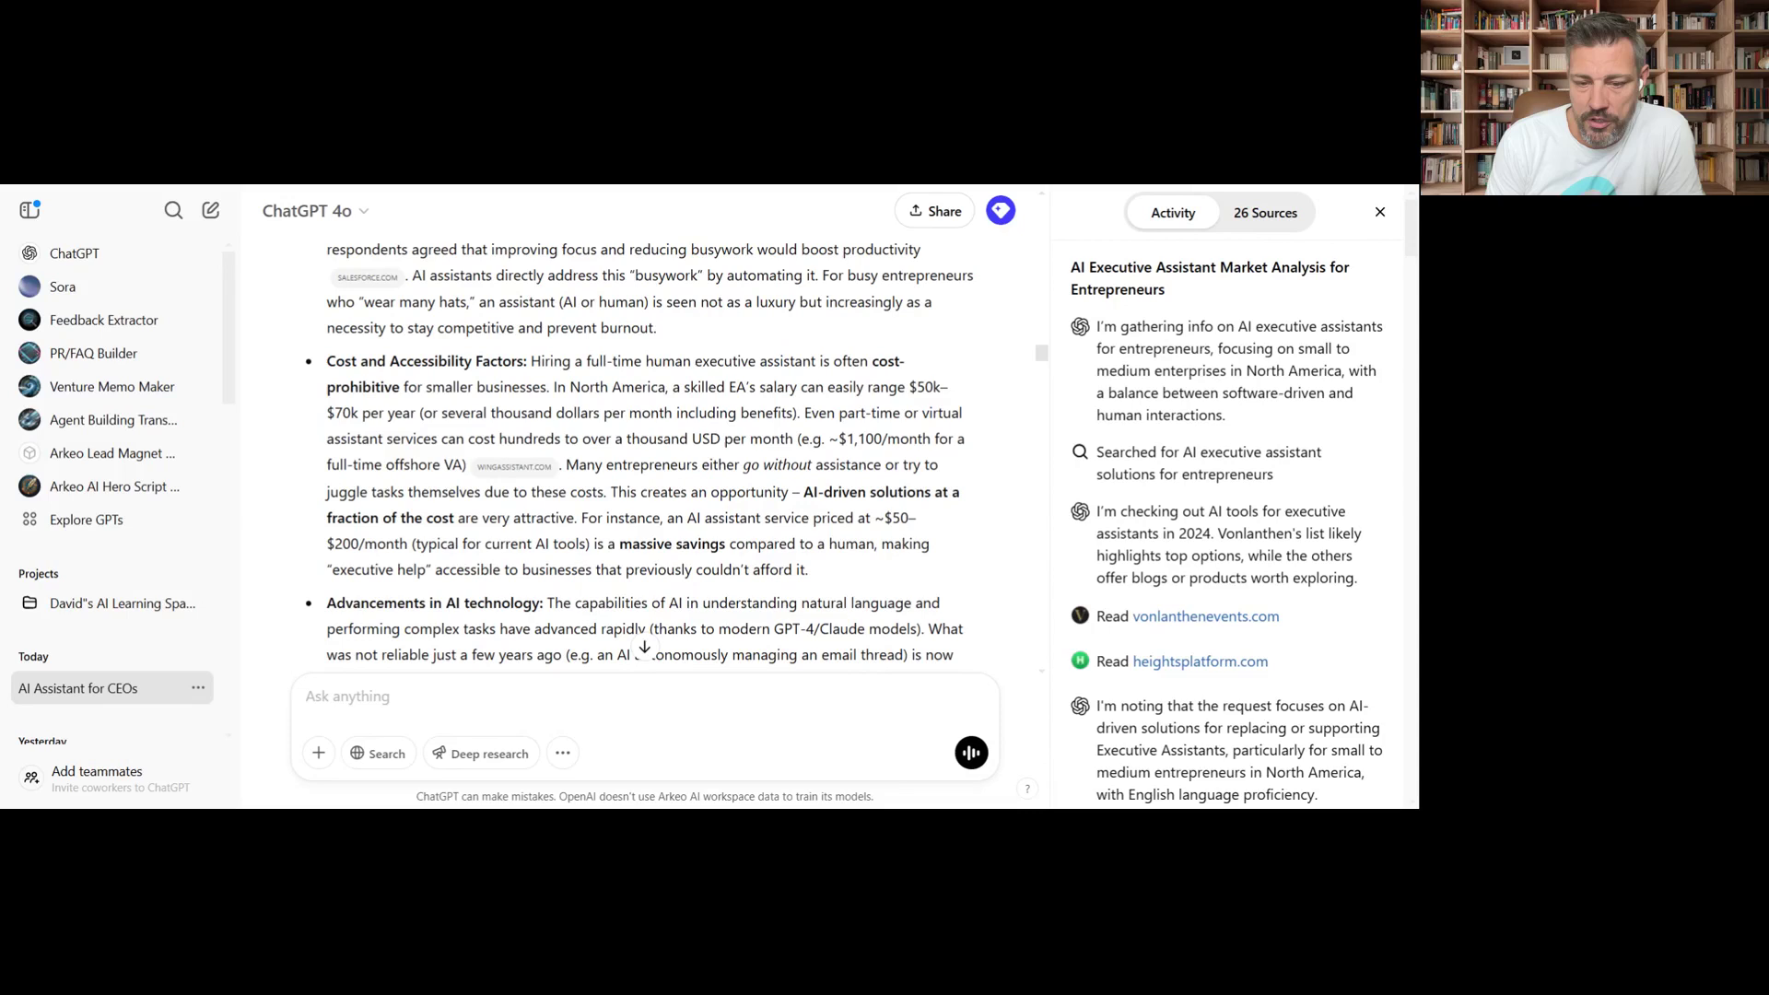
scroll(651, 451, "down", 10)
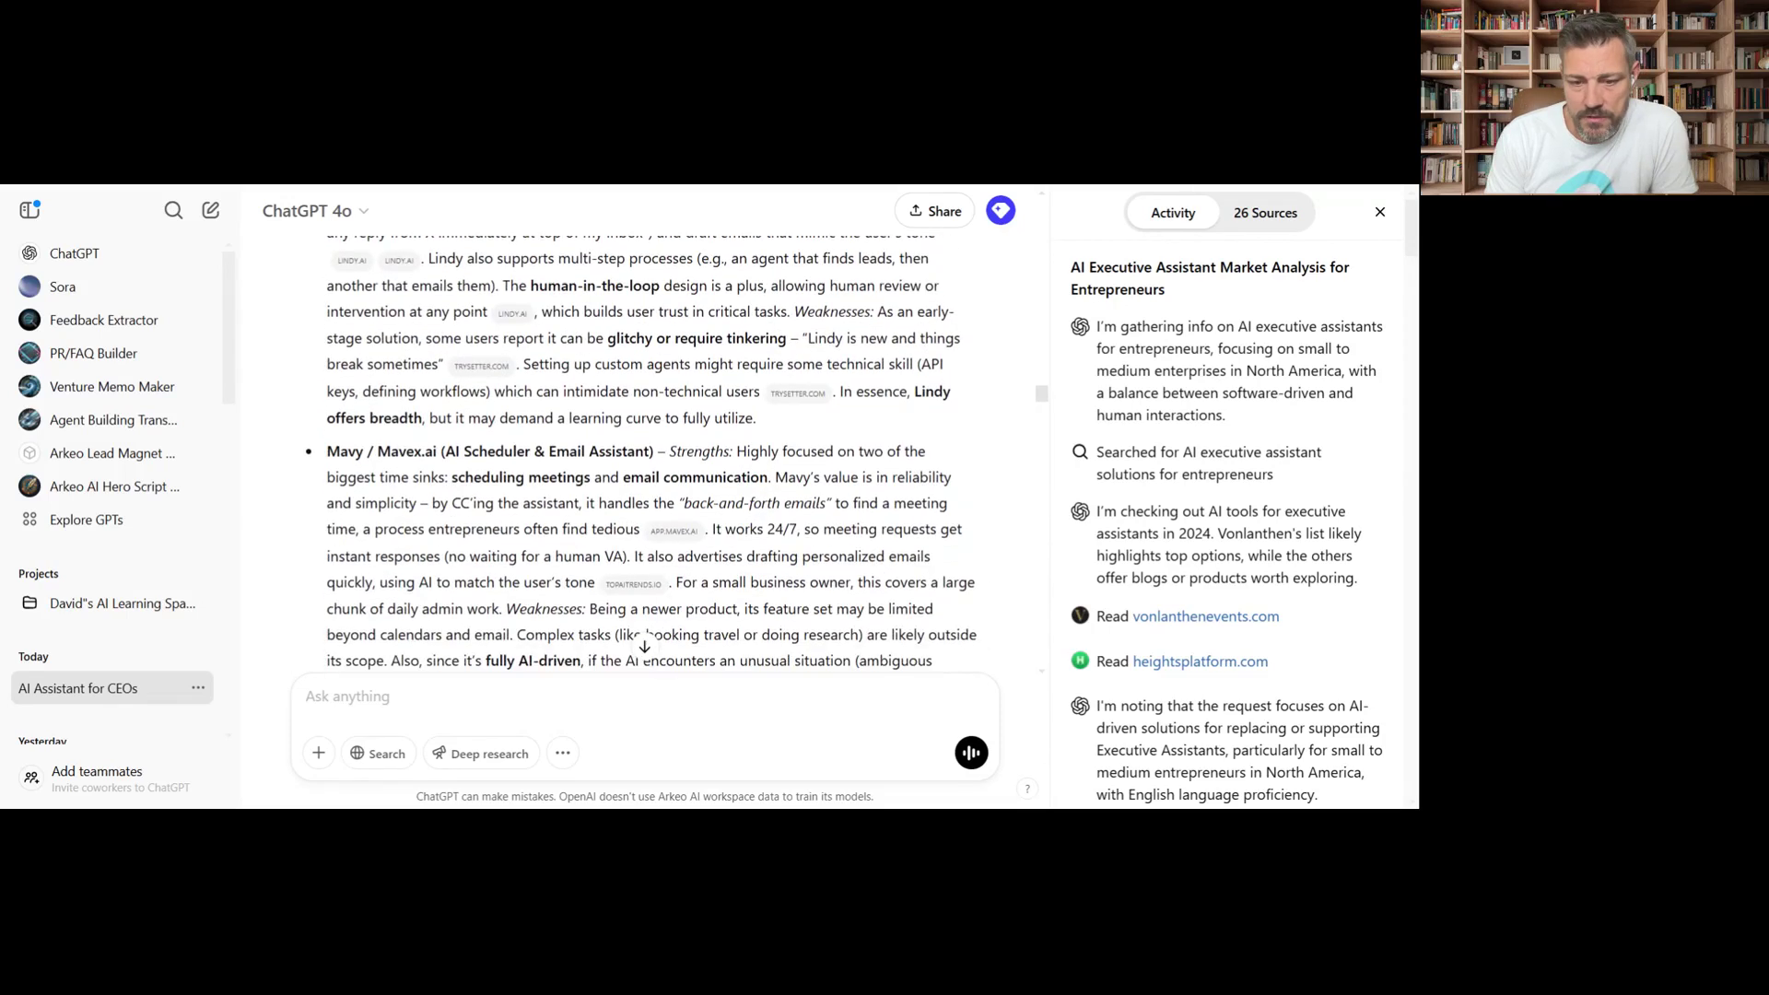
scroll(650, 452, "down", 8)
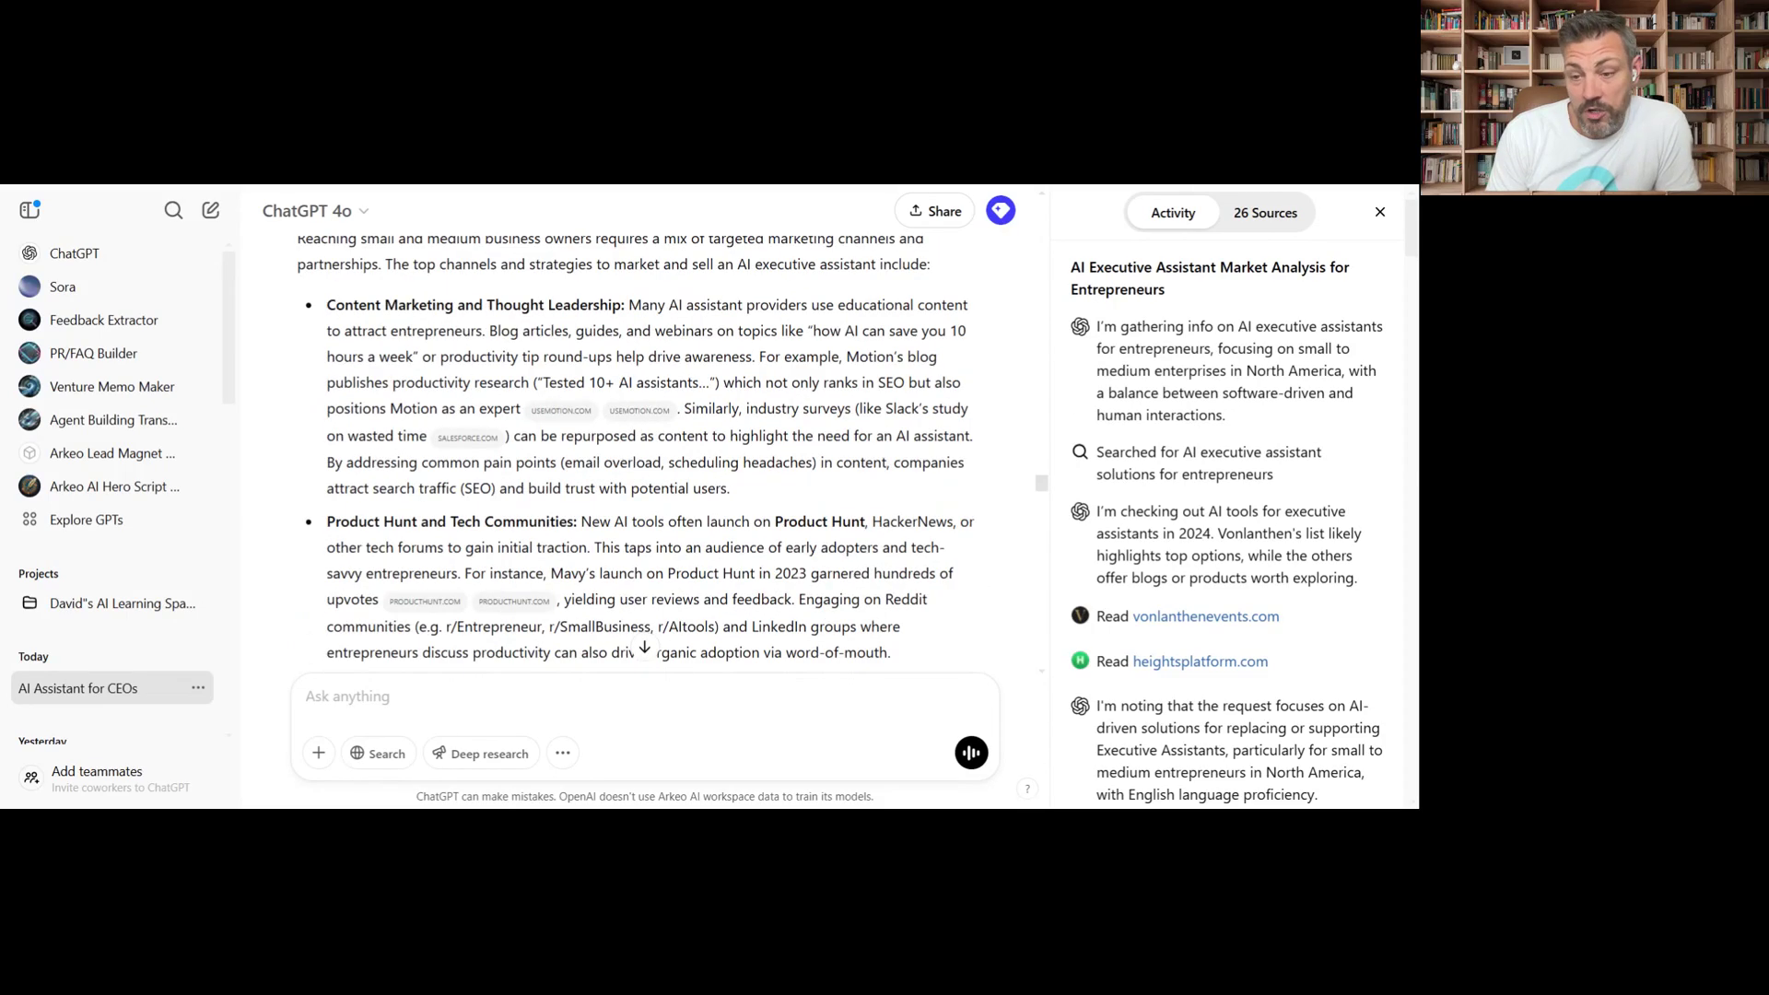
scroll(636, 451, "down", 1)
scroll(635, 452, "down", 3)
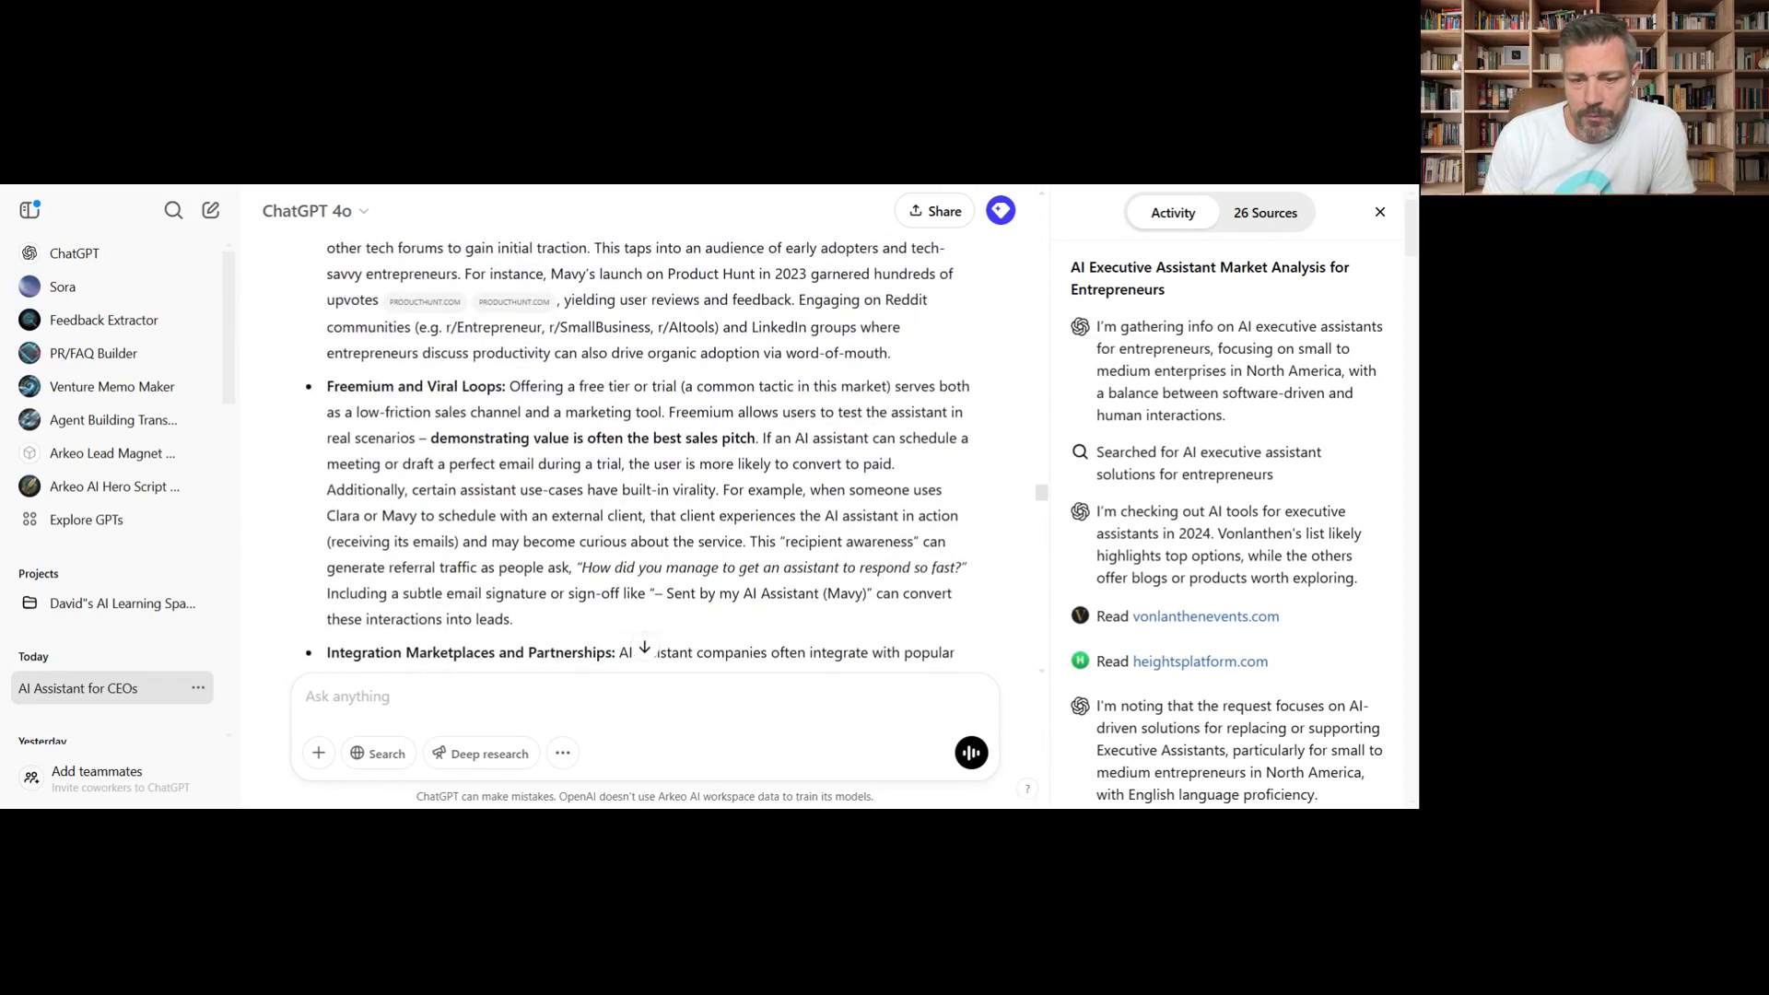
scroll(651, 452, "down", 6)
scroll(636, 452, "down", 1)
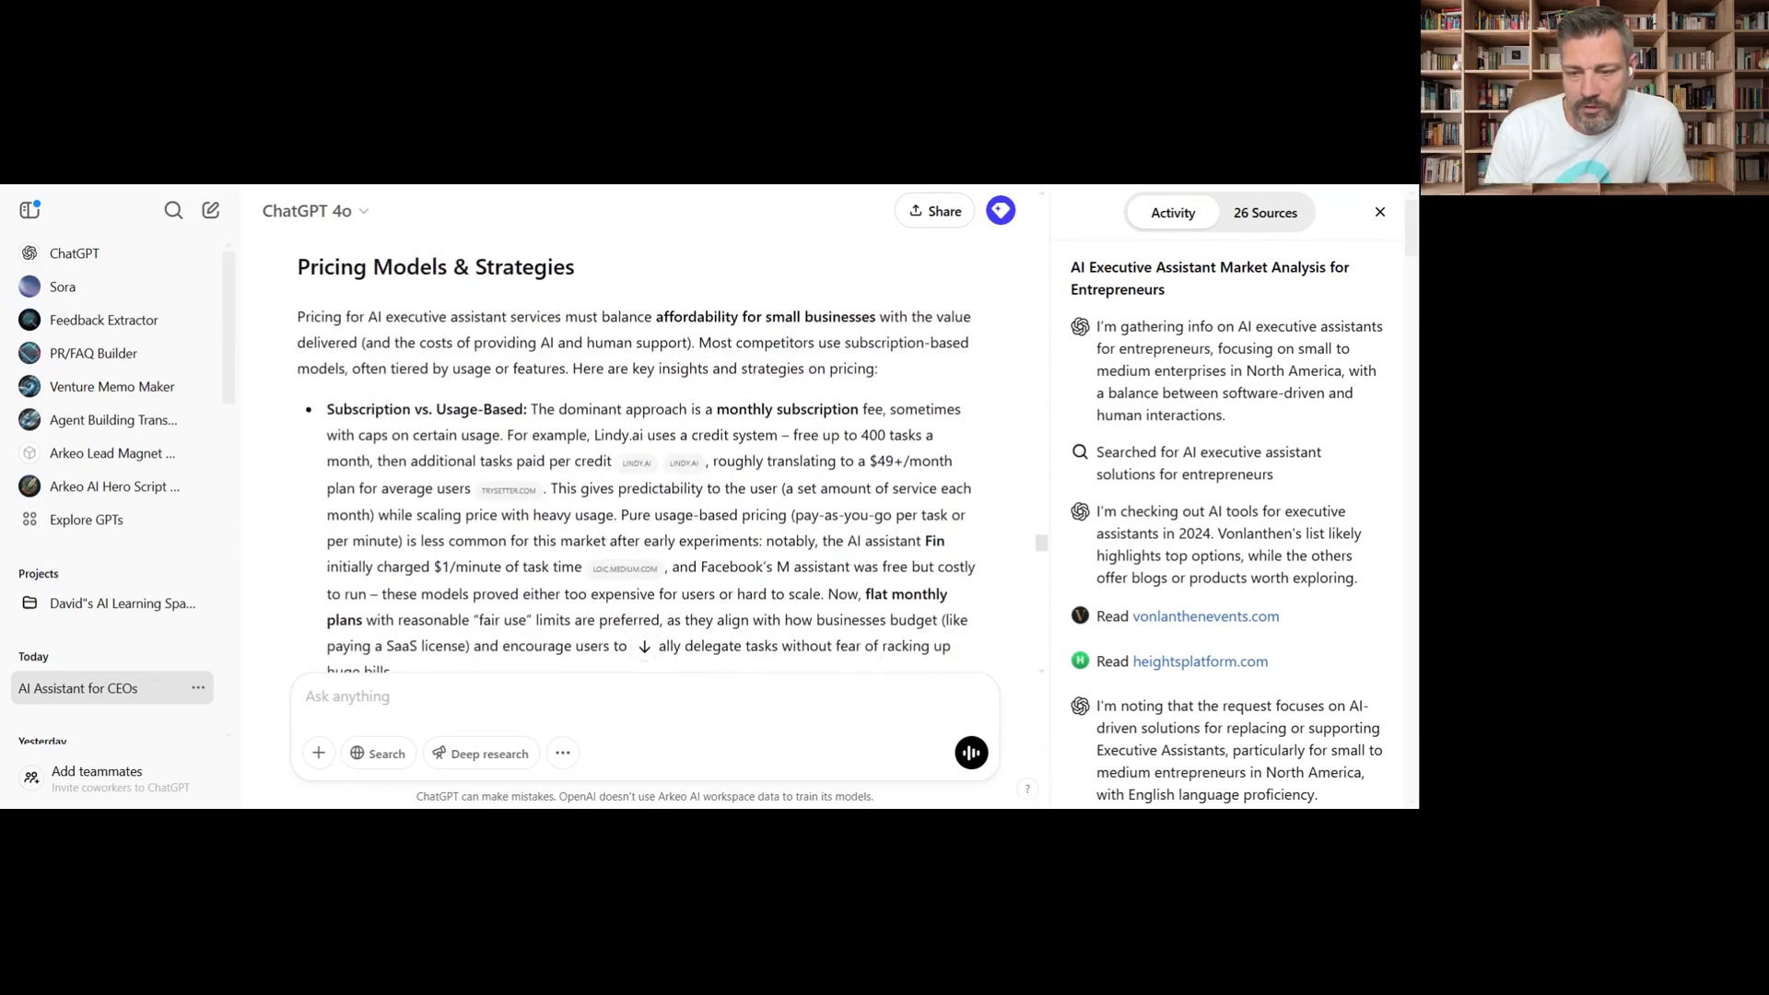
Read the pricing tiers (Starter ~$29, Pro ~$79, Enterprise custom) down to the Sources list
scroll(636, 451, "down", 3)
scroll(635, 452, "down", 2)
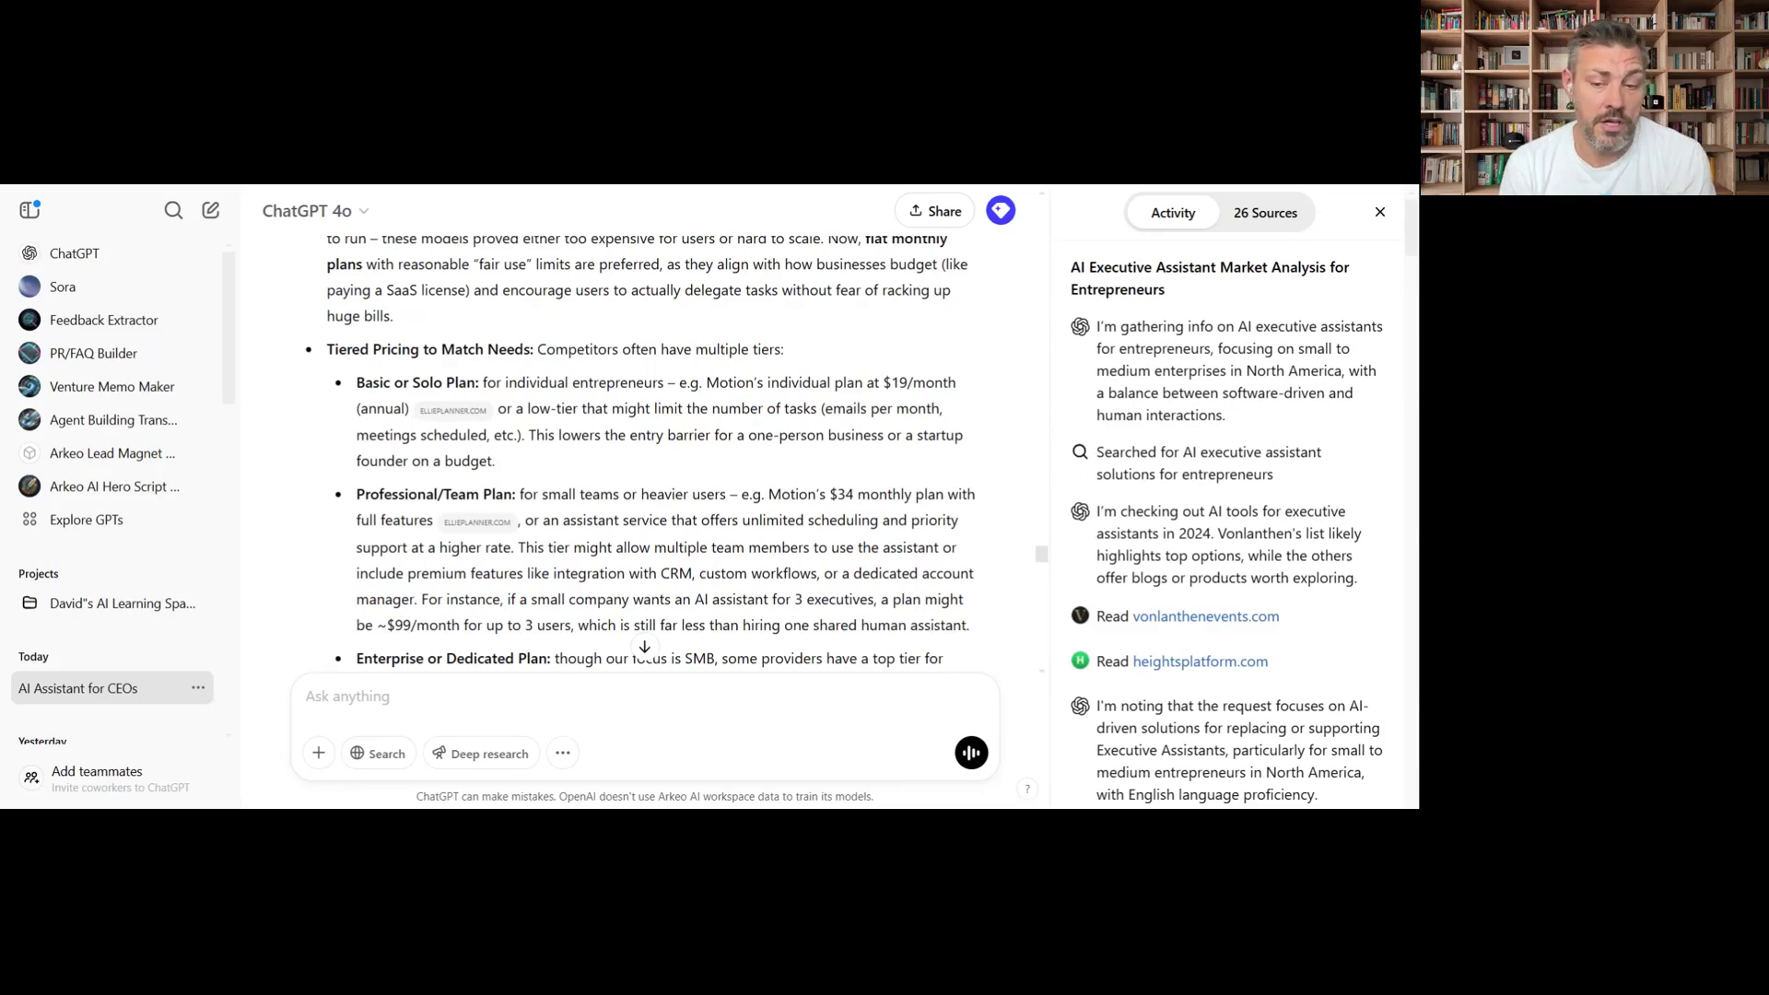
scroll(651, 455, "down", 4)
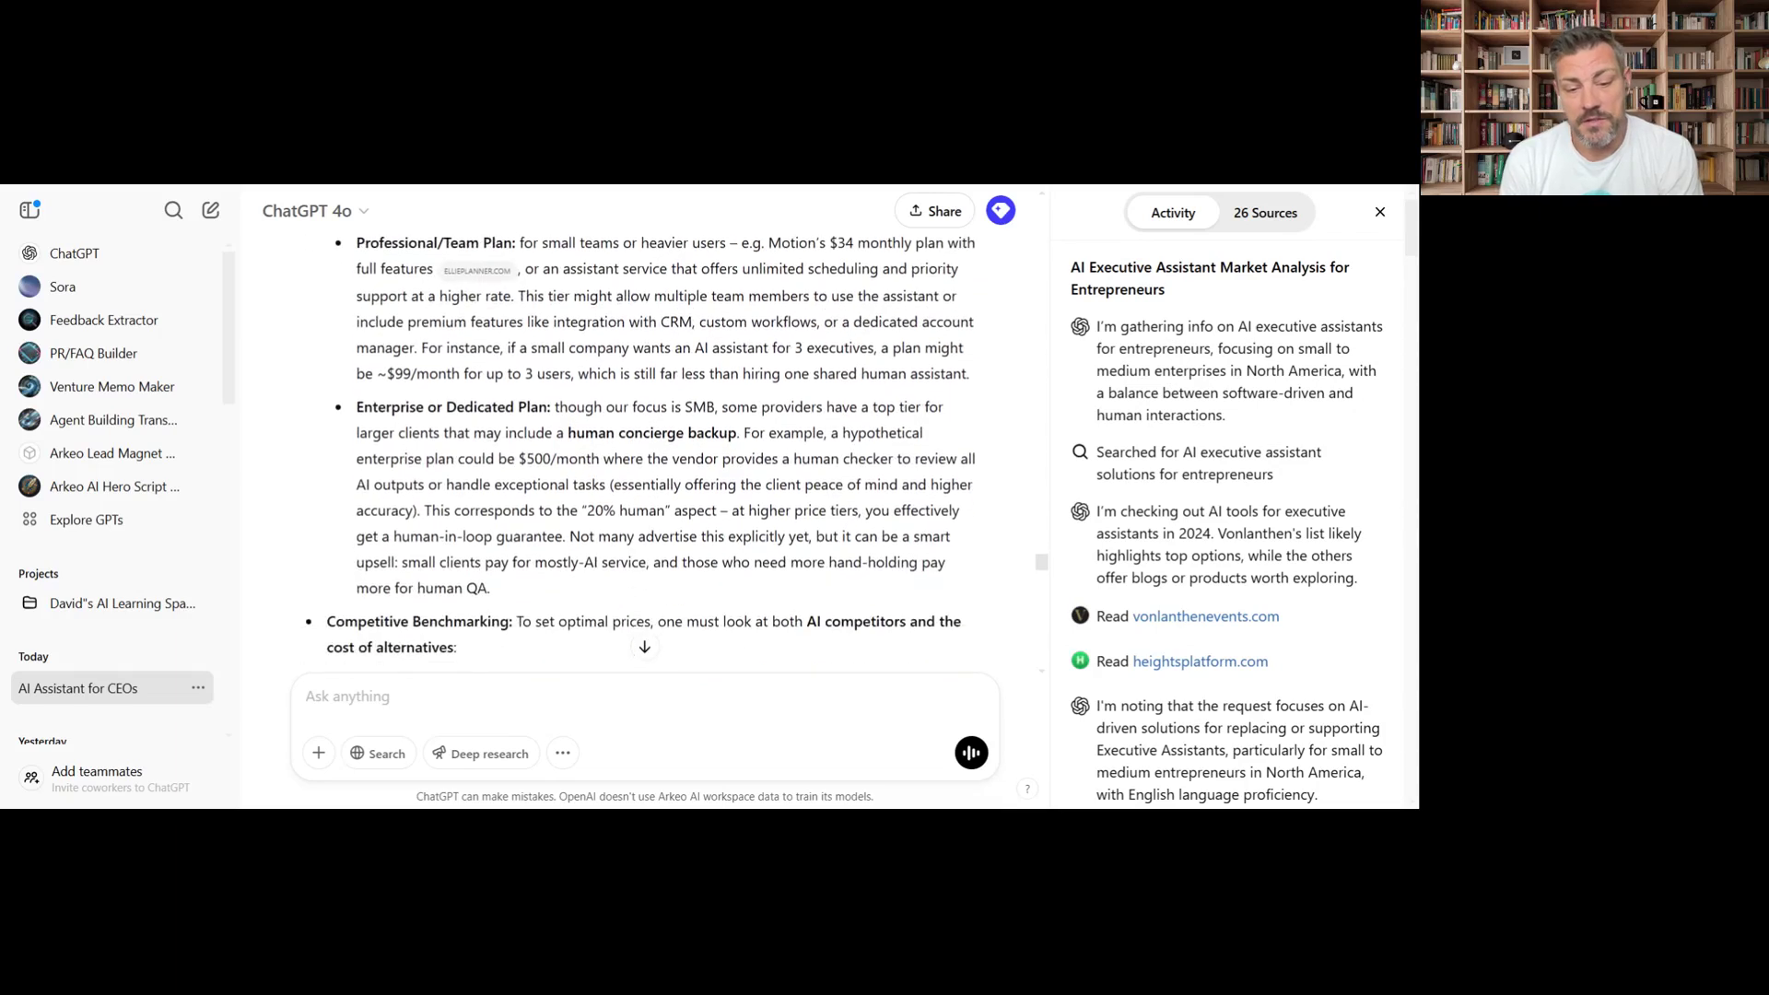
scroll(650, 455, "down", 2)
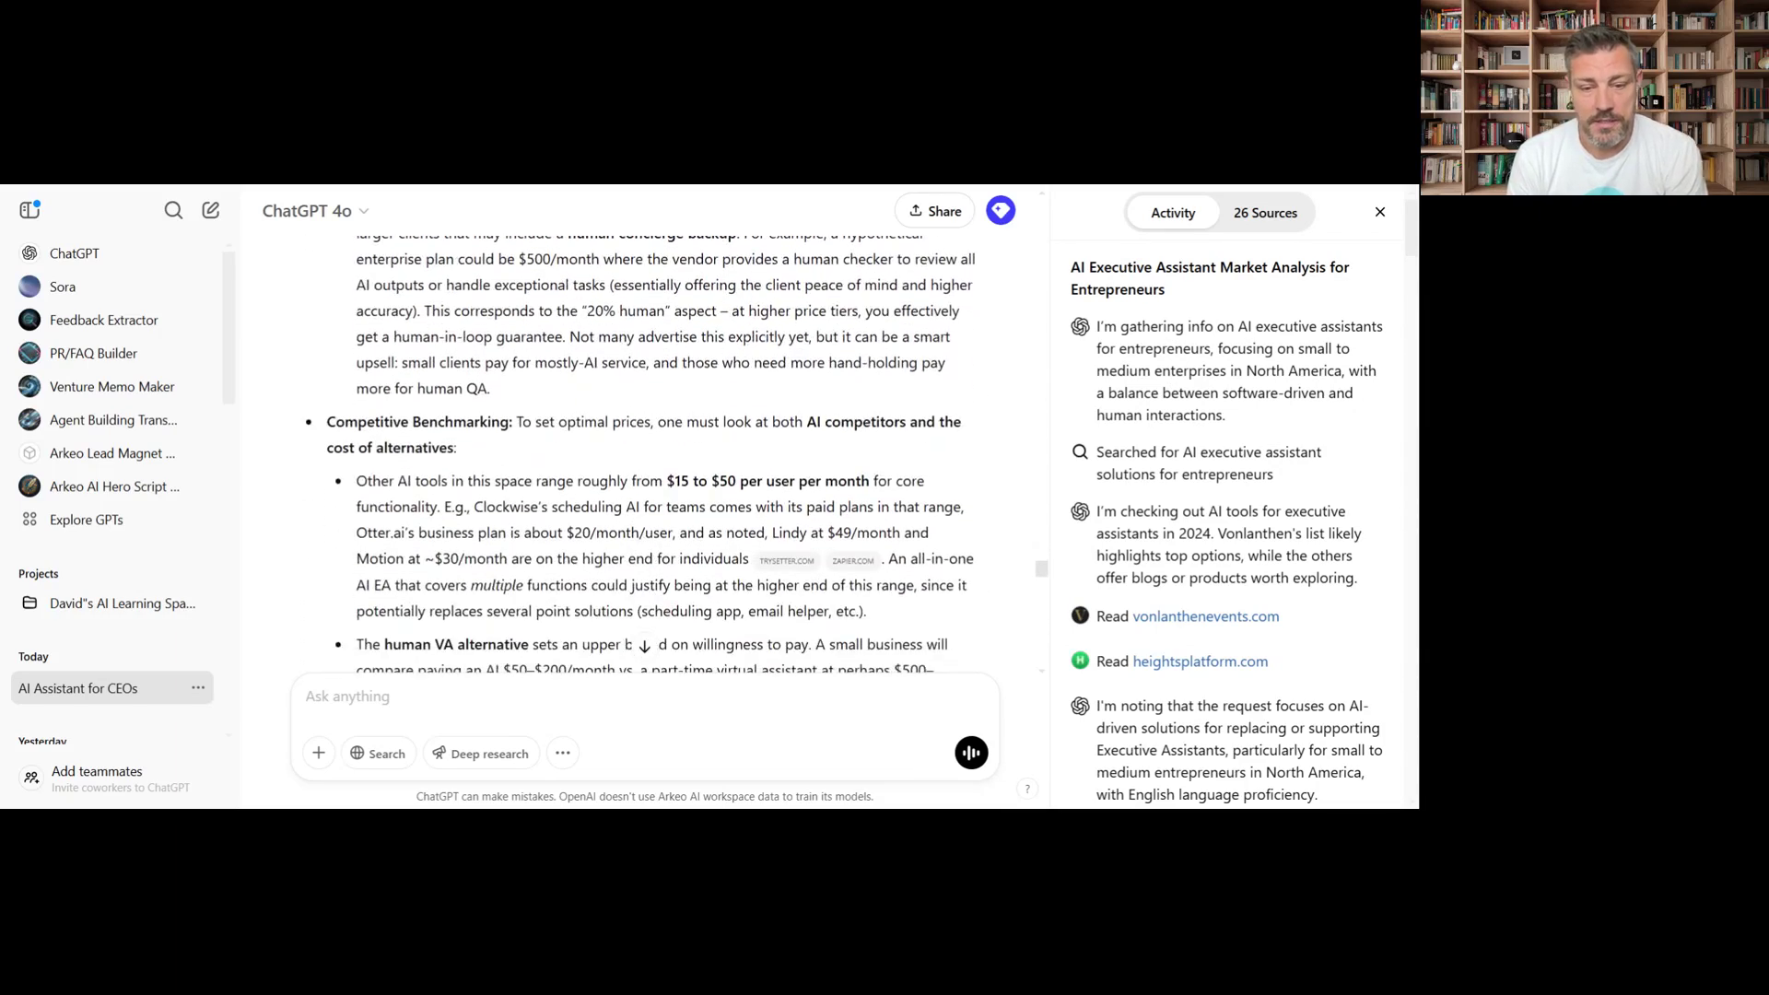
scroll(651, 454, "down", 1)
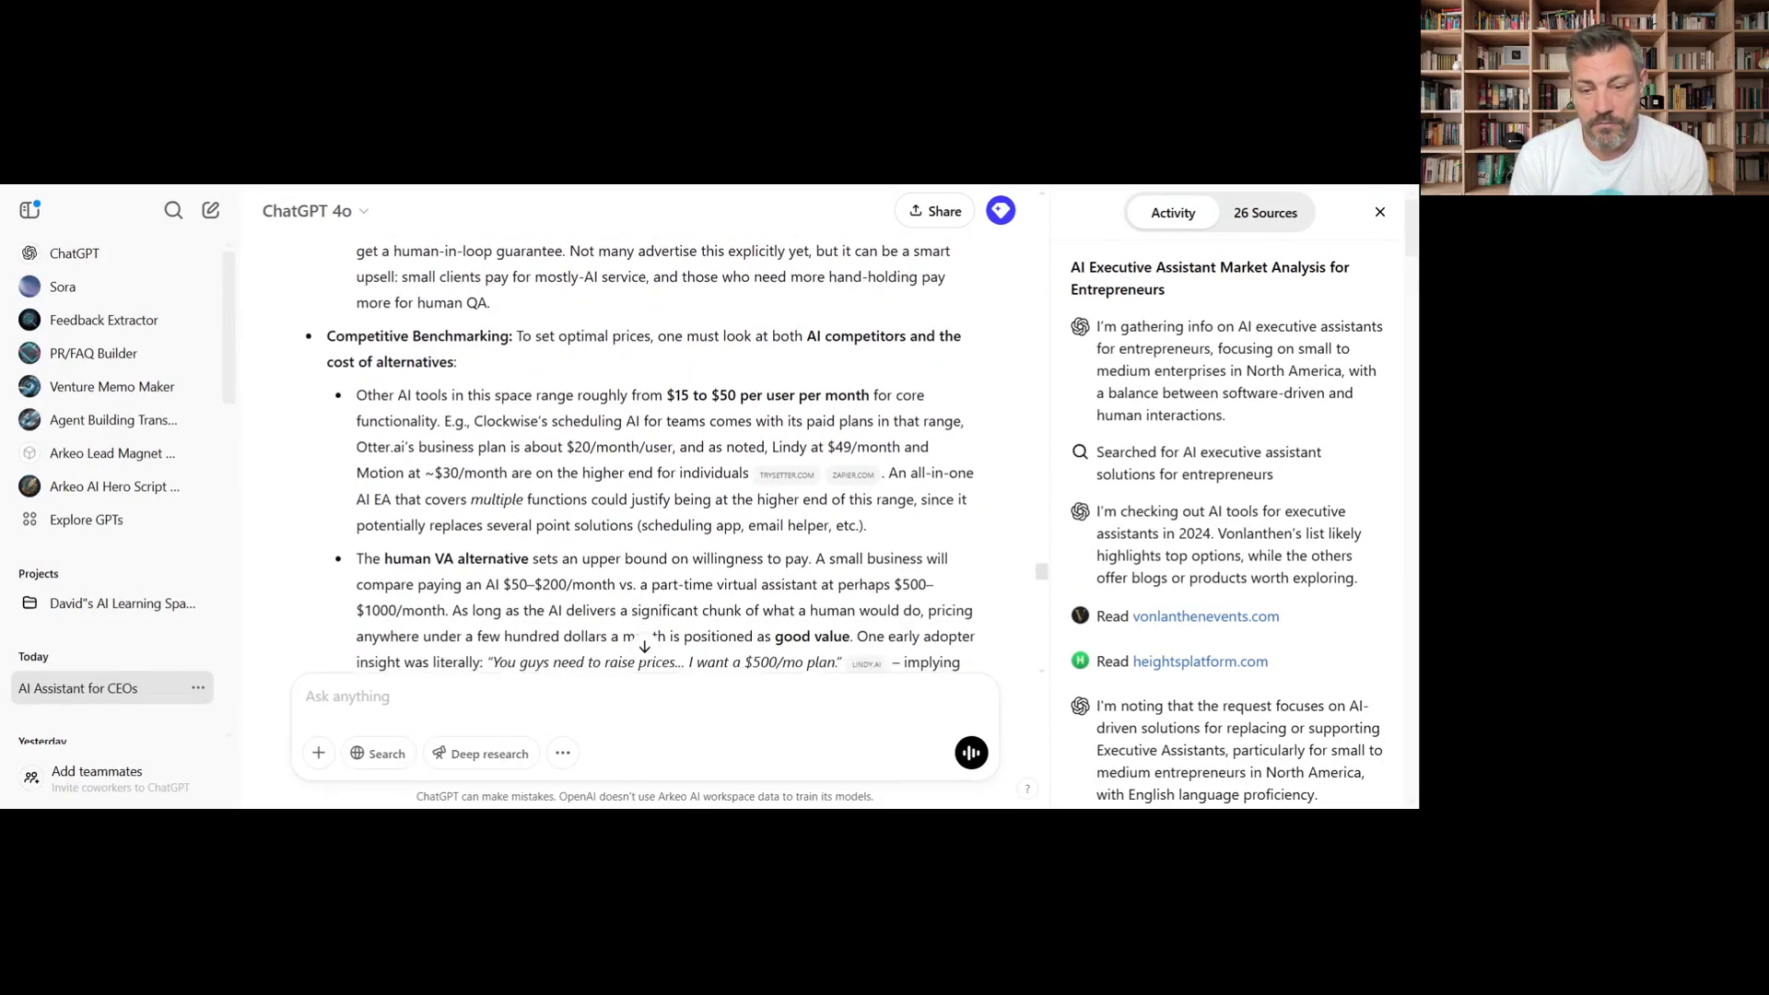
scroll(651, 455, "down", 10)
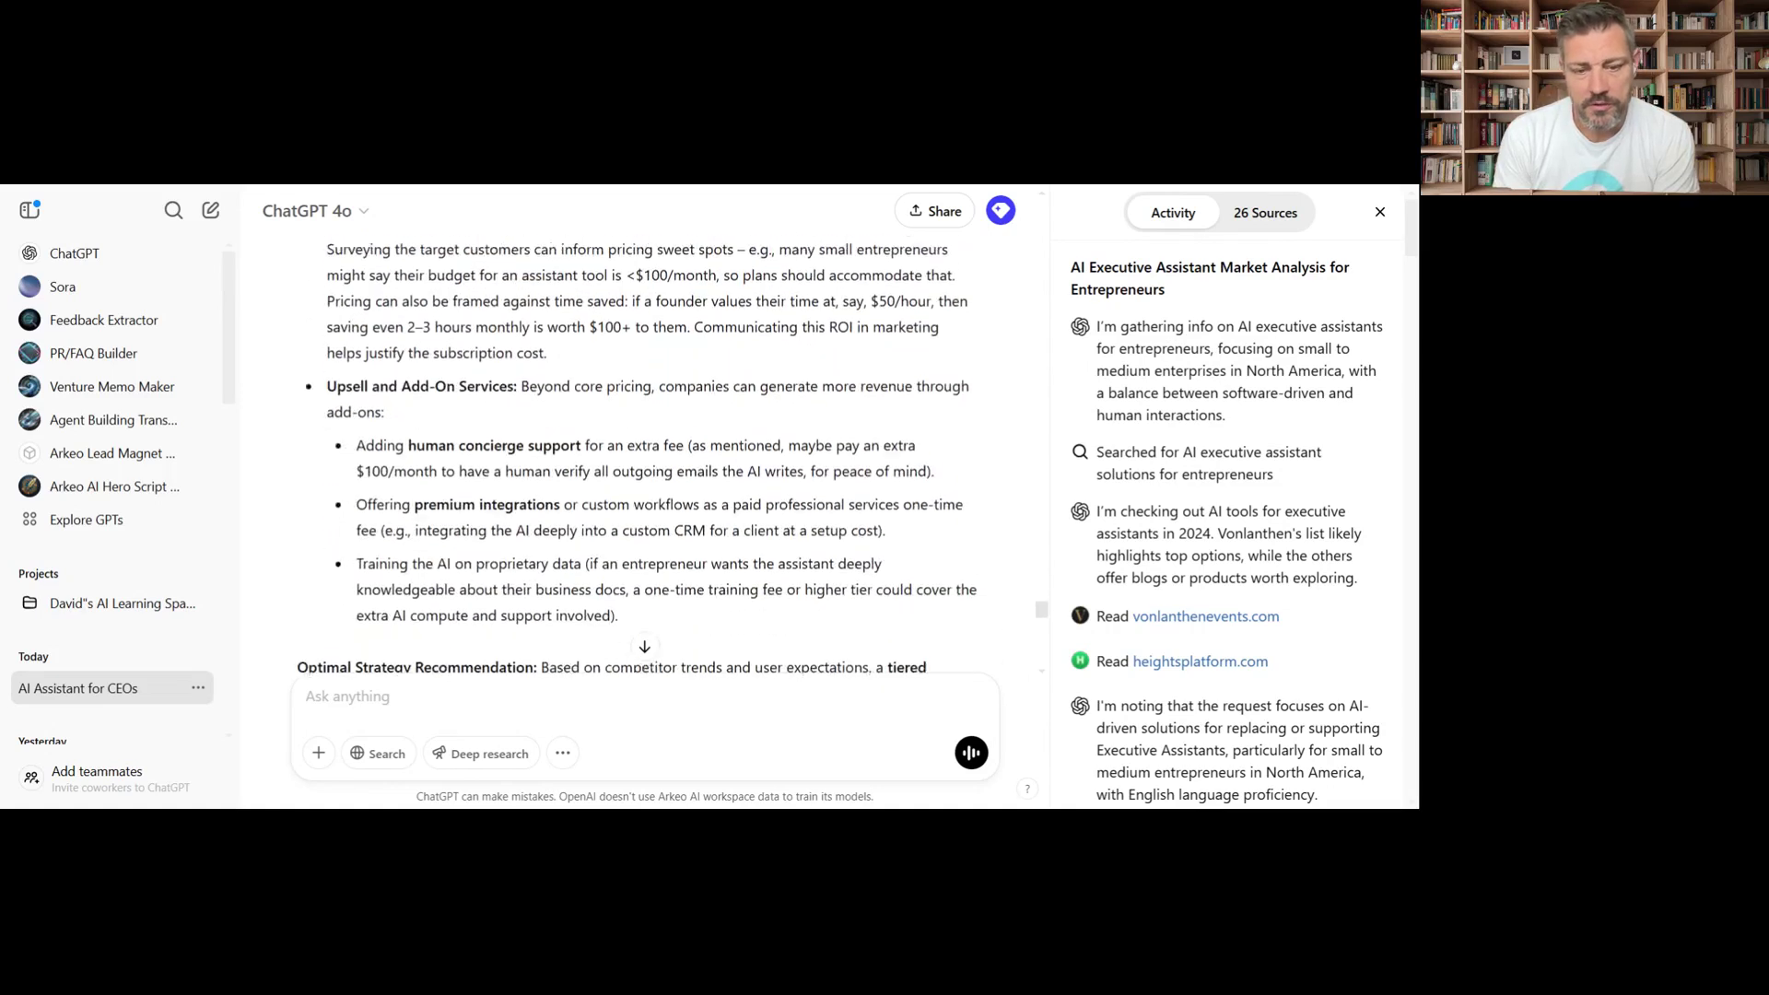
scroll(637, 456, "down", 3)
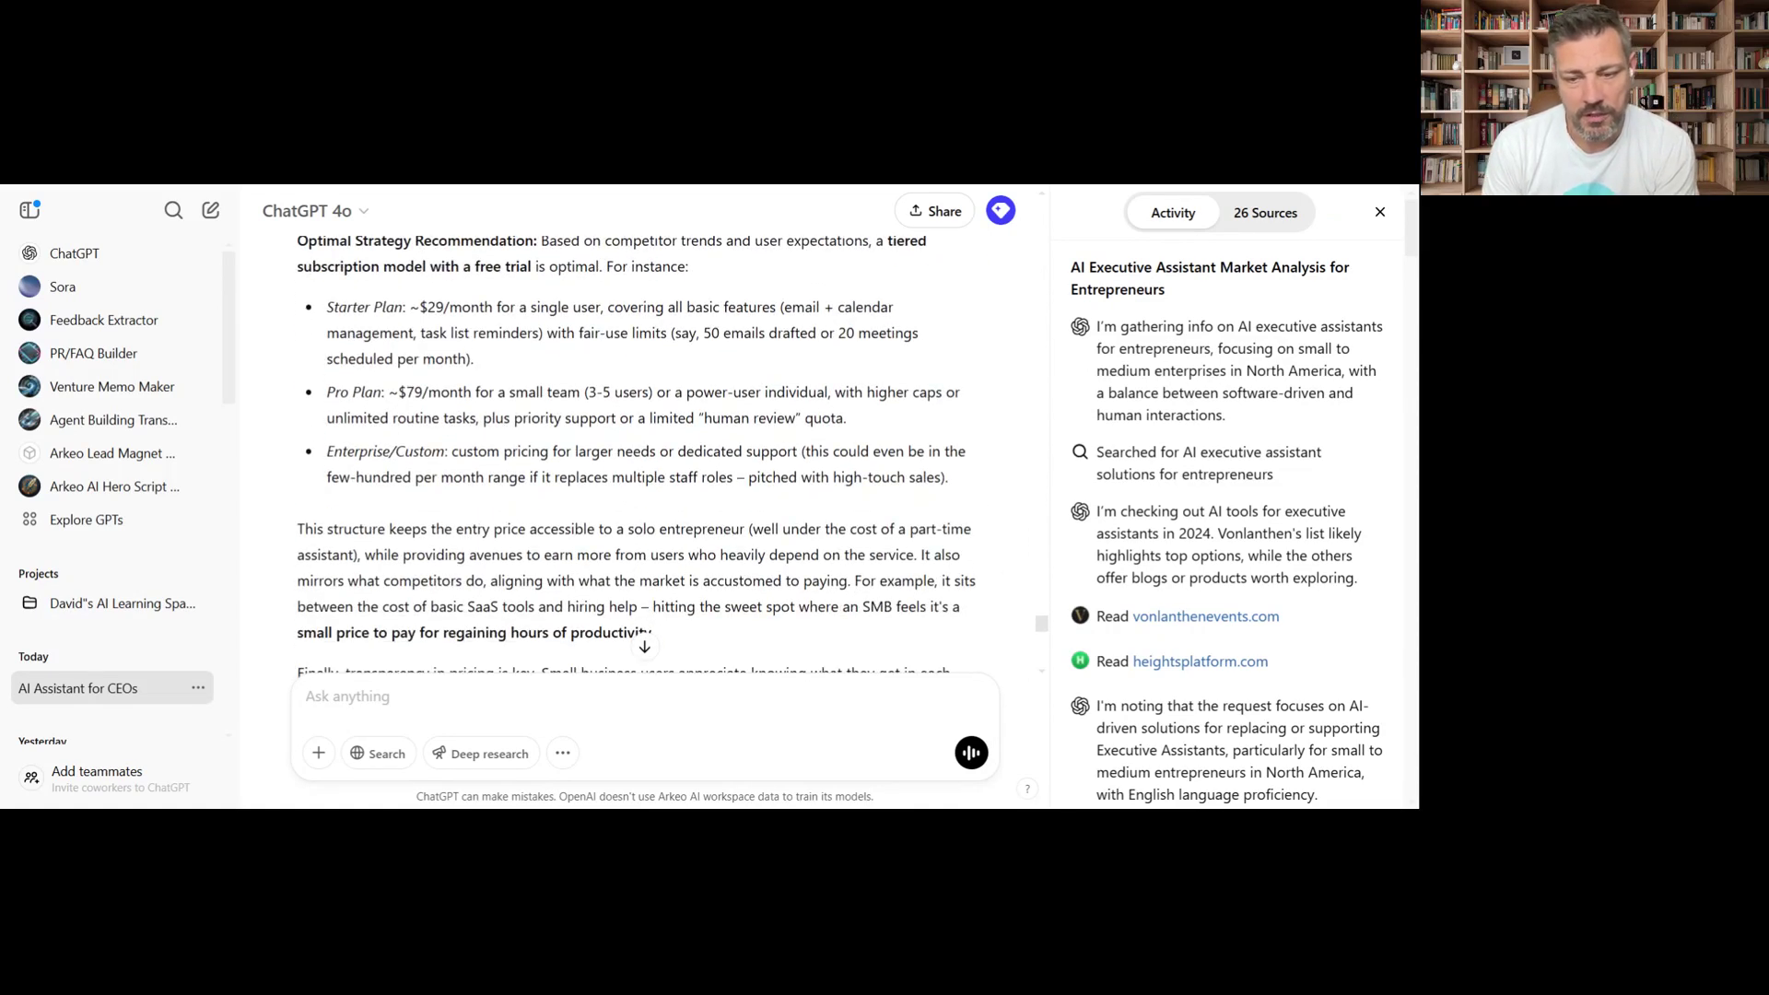
scroll(627, 373, "down", 2)
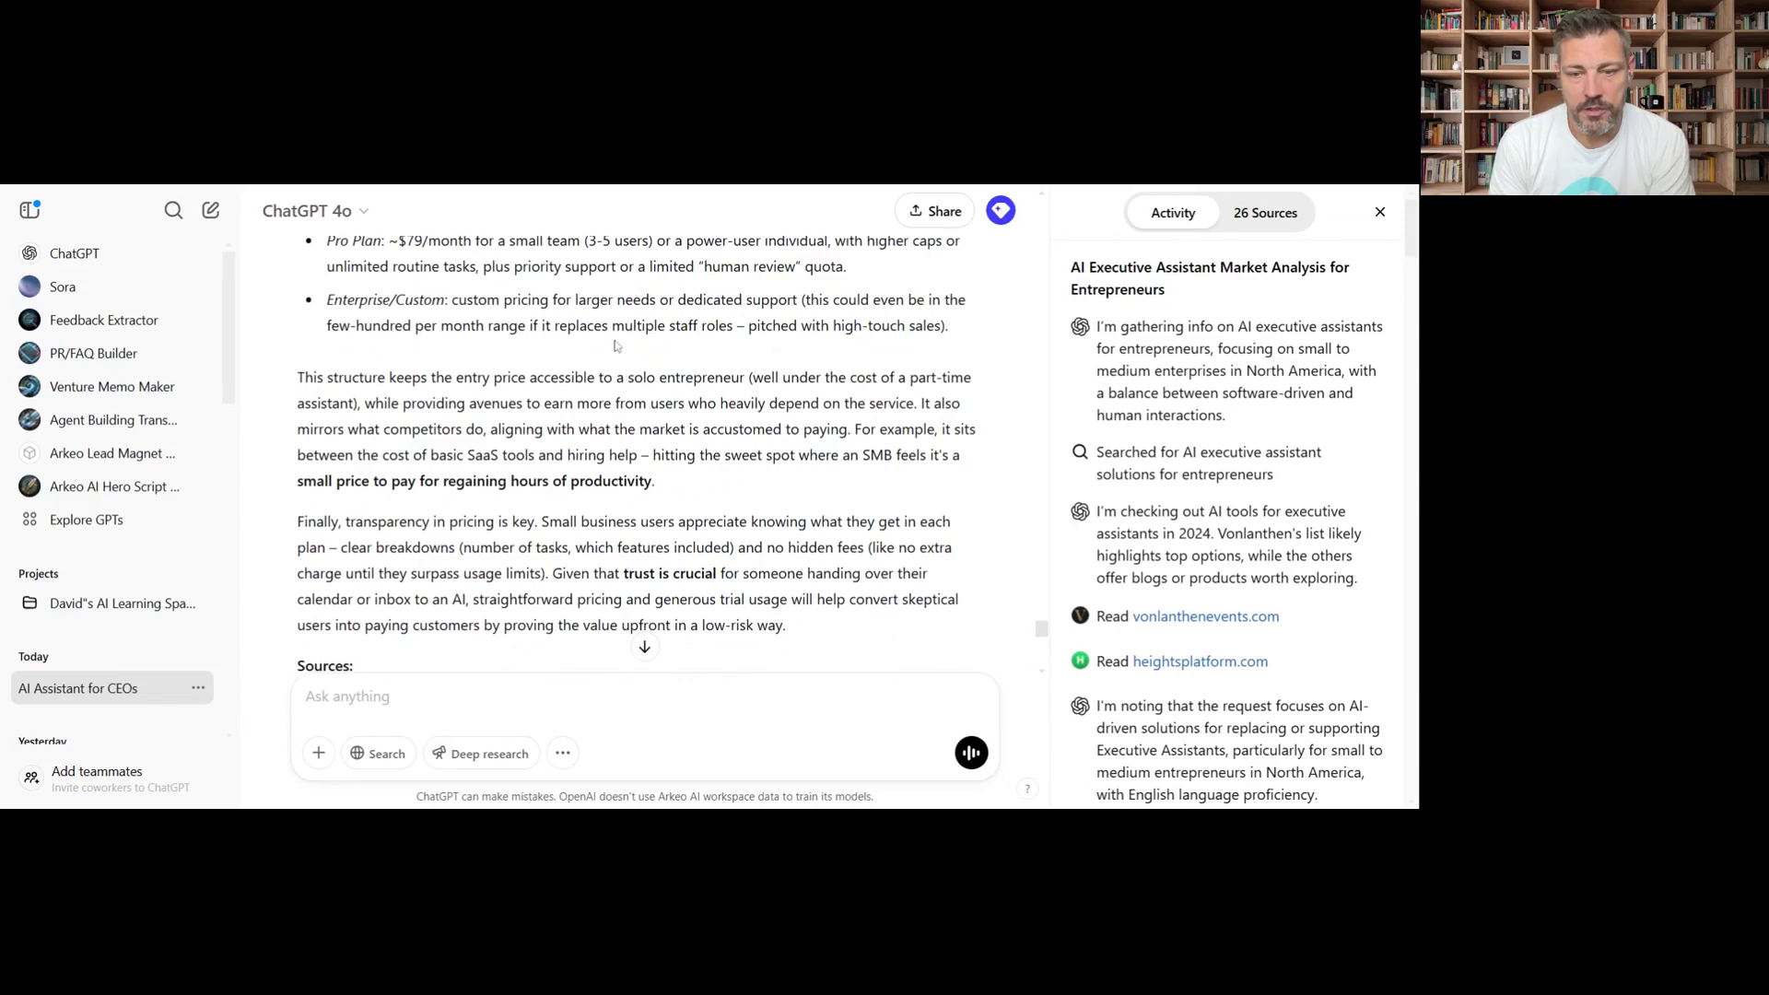
Scroll back up to the Value-Based Pricing and Upsell discussion
scroll(605, 361, "up", 2)
scroll(605, 362, "down", 10)
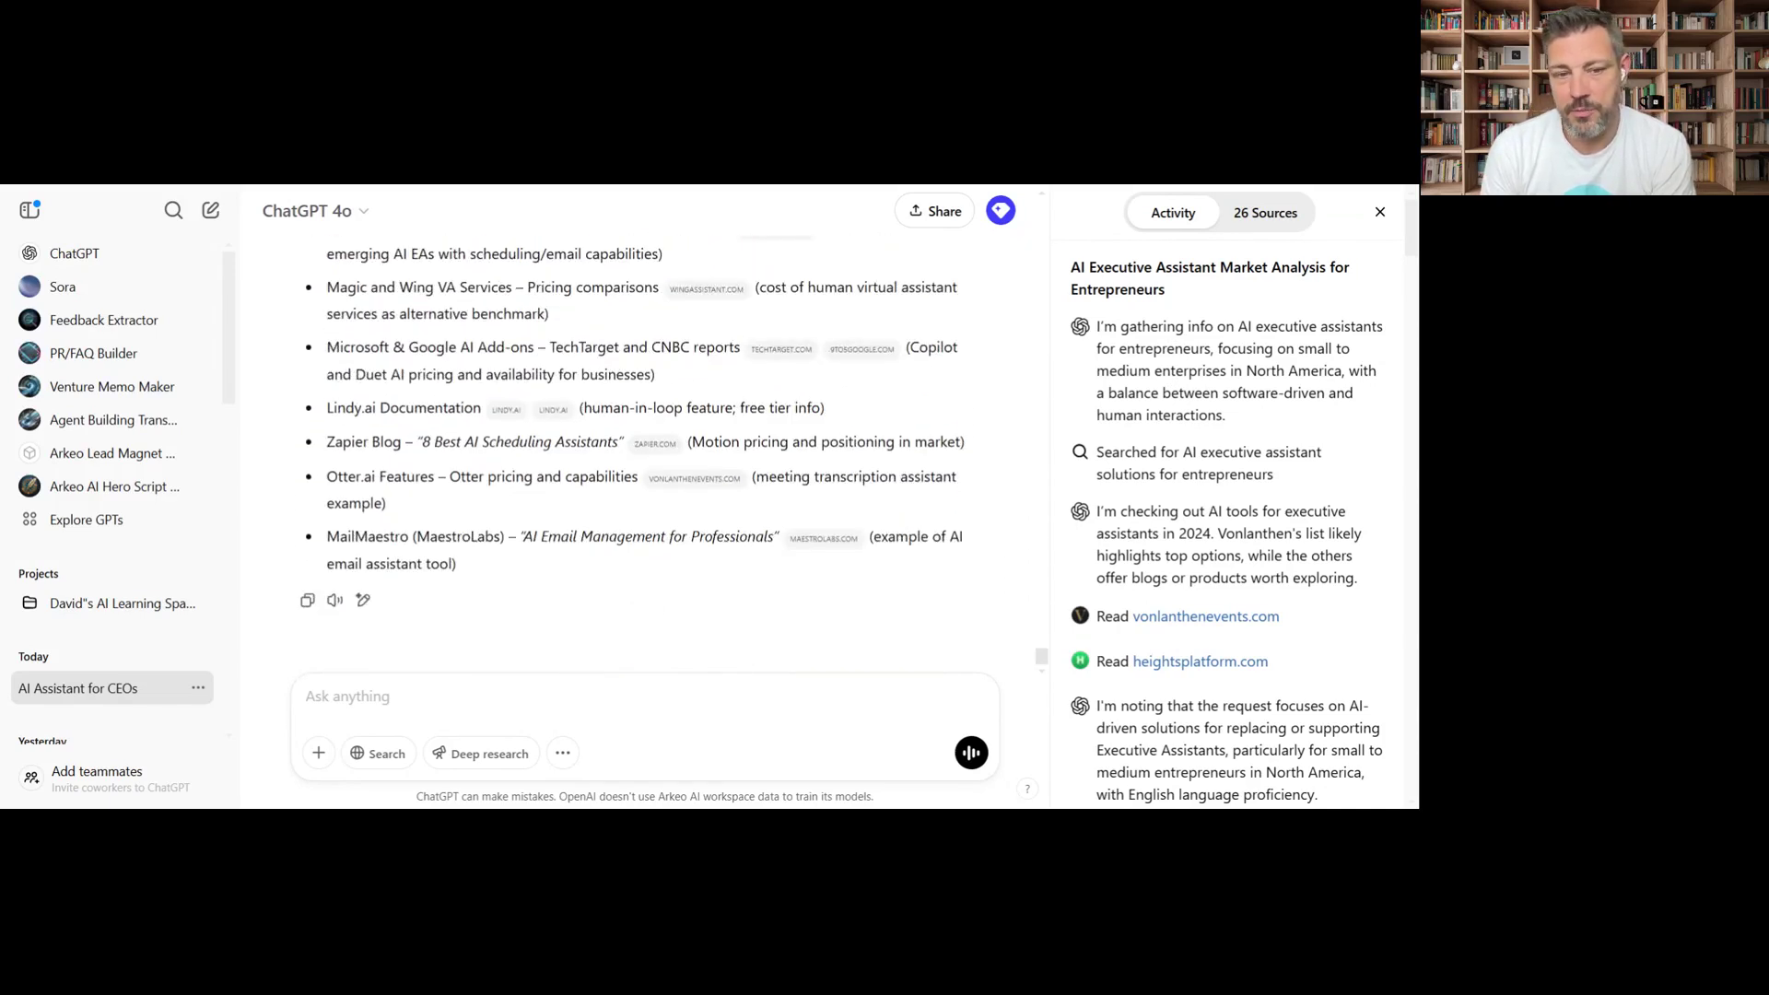
scroll(709, 394, "up", 10)
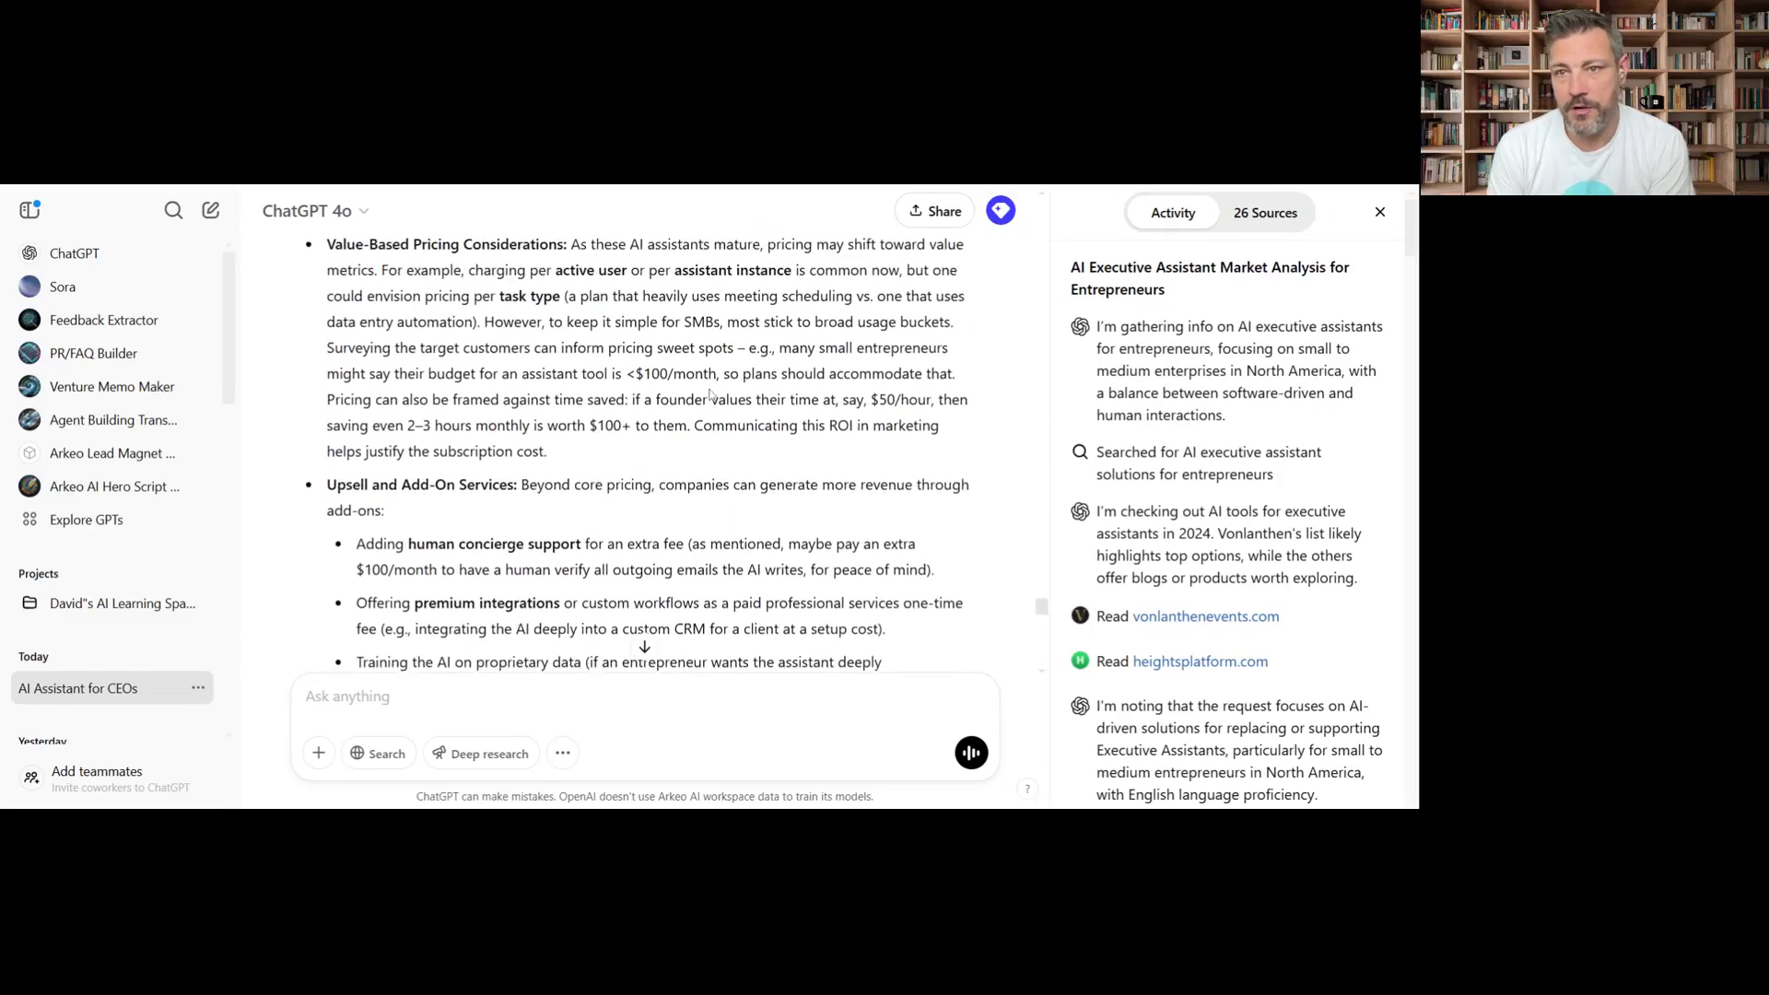
scroll(709, 394, "up", 1)
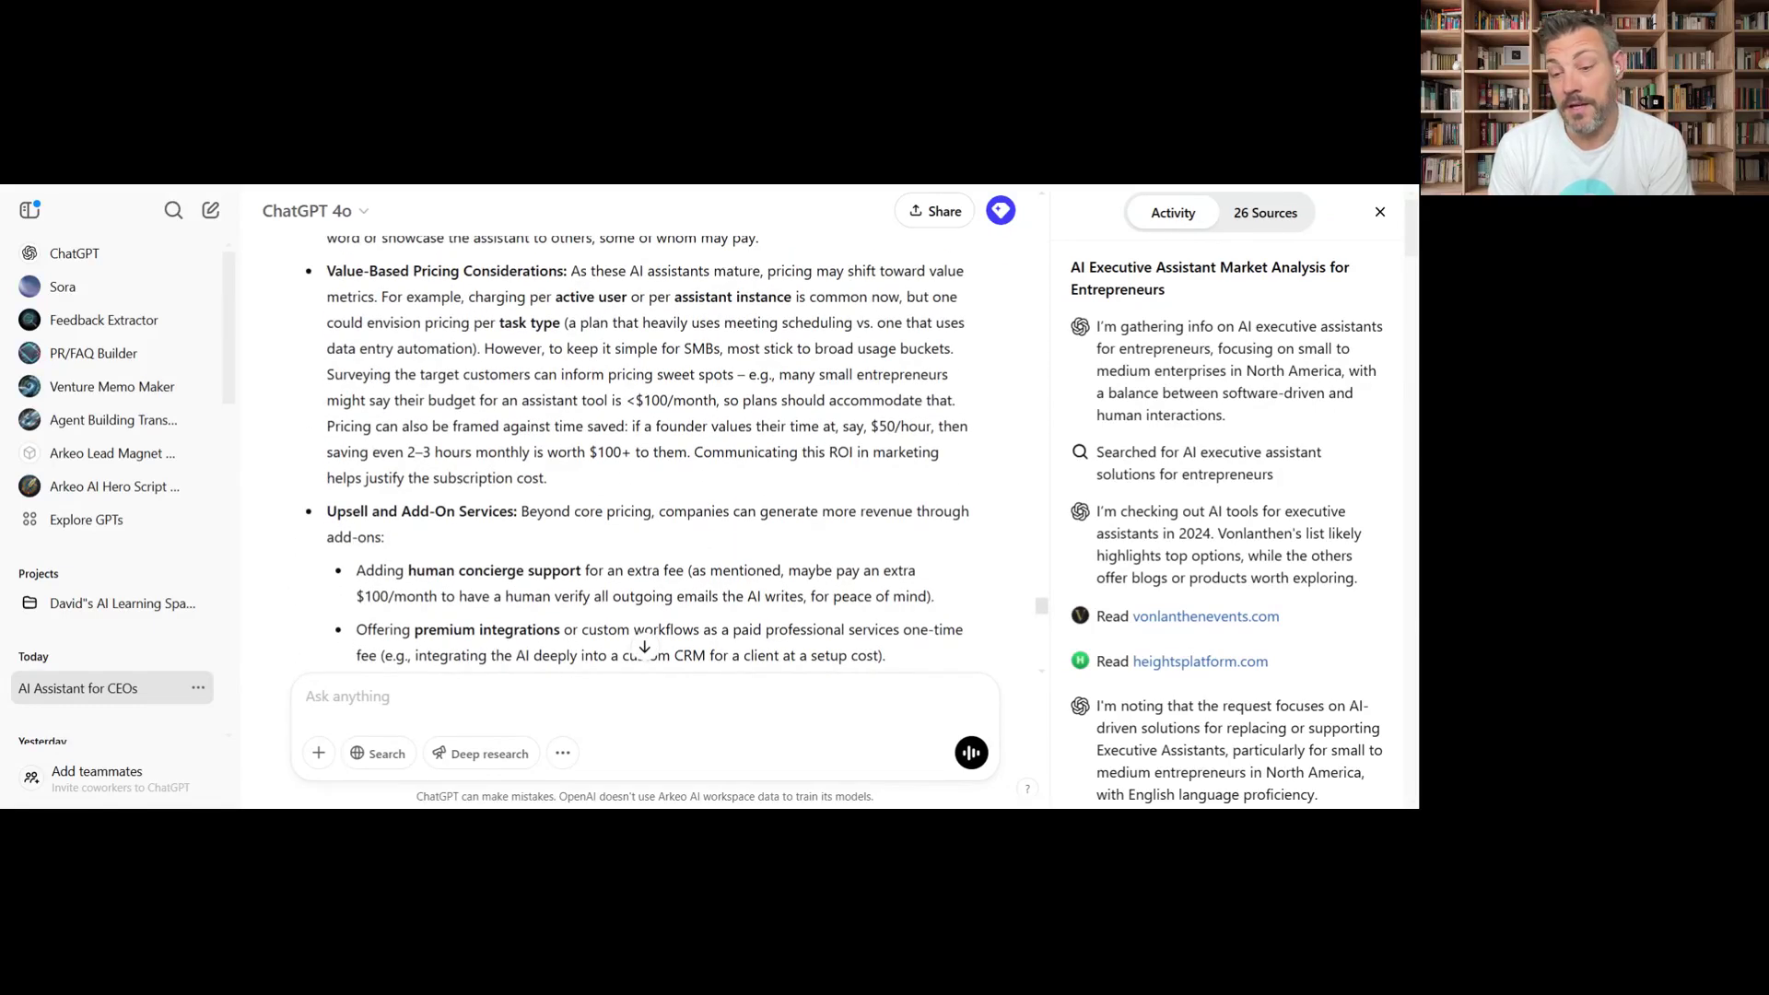